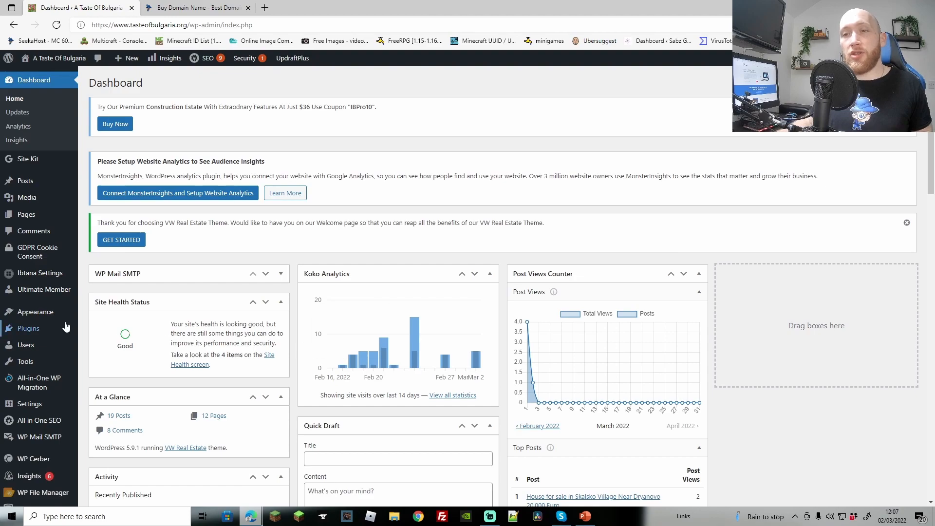
# Open WordPress's Add Plugins page from the site's plugin list
pyautogui.moveTo(35, 330)
pyautogui.click(121, 342)
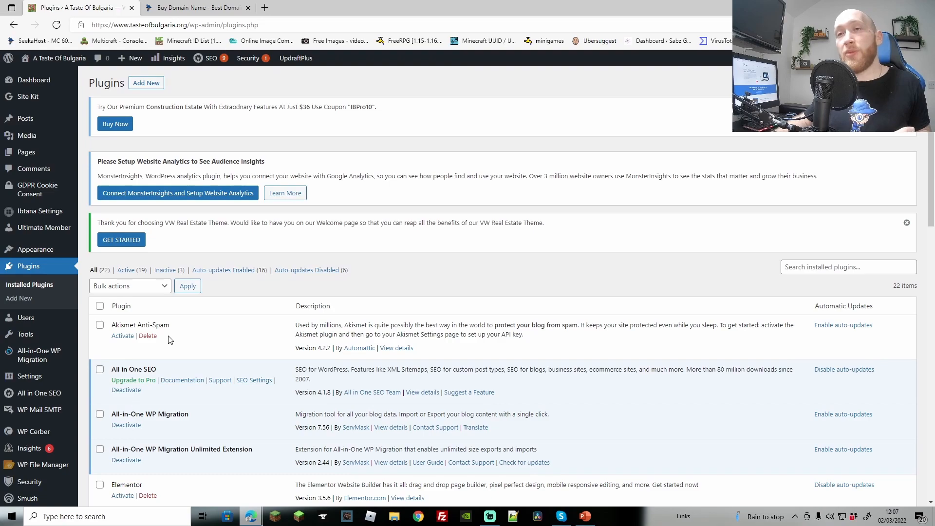
pyautogui.click(147, 83)
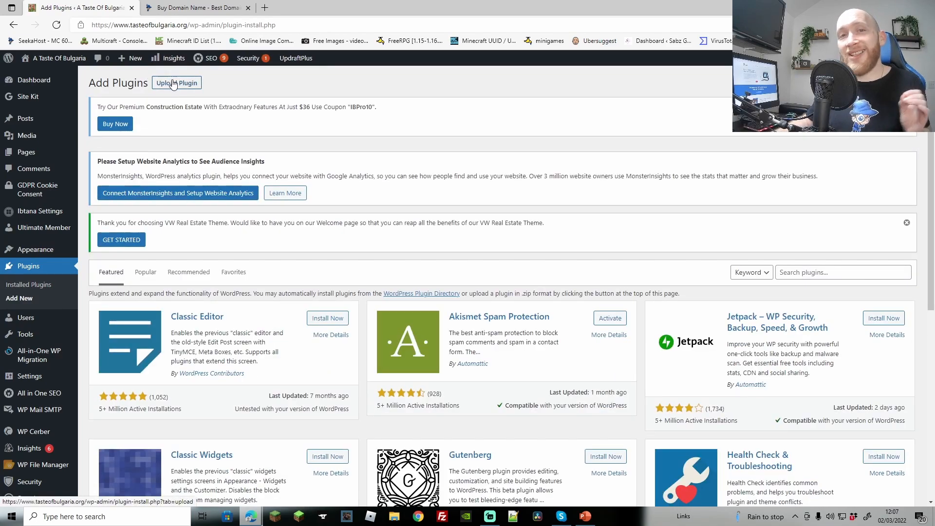
# Search plugins for 'poptin', then install and activate the Poptin plugin
pyautogui.click(808, 272)
pyautogui.write('poptin')
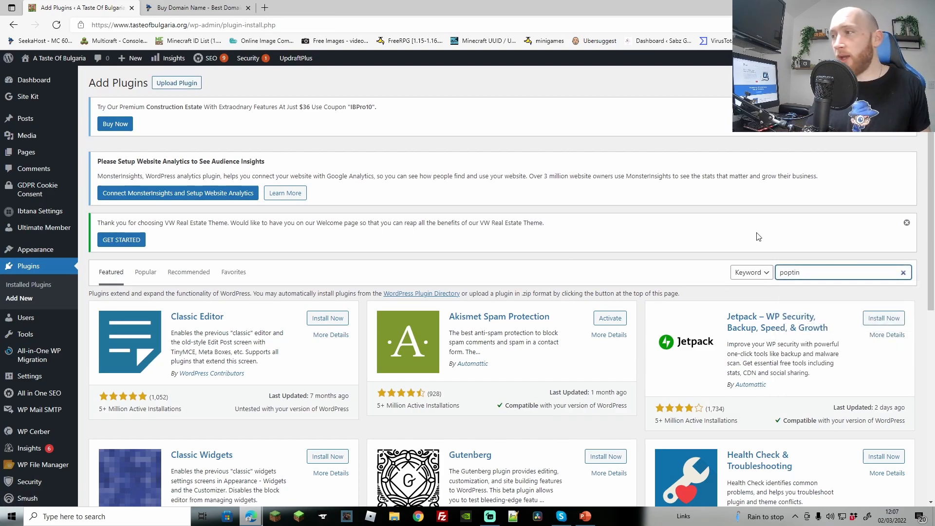
pyautogui.press('Return')
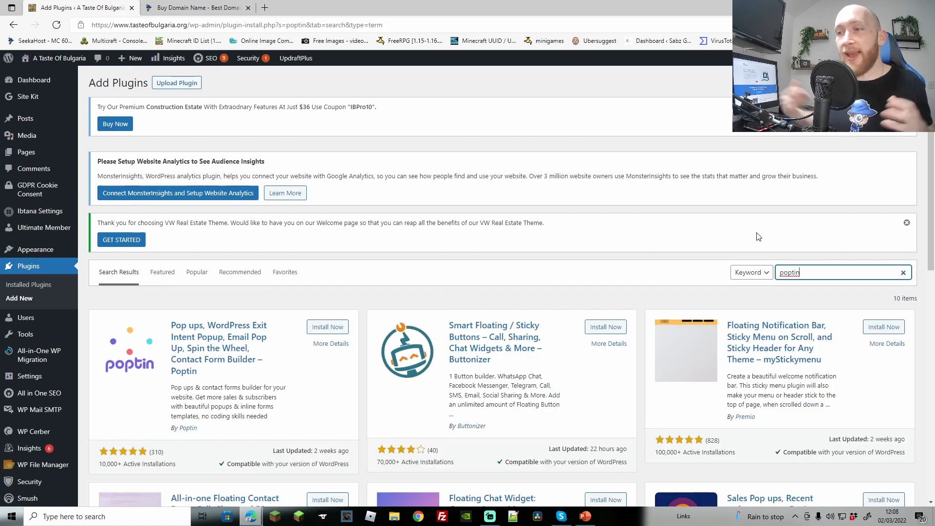
pyautogui.scroll(-2, 268, 229)
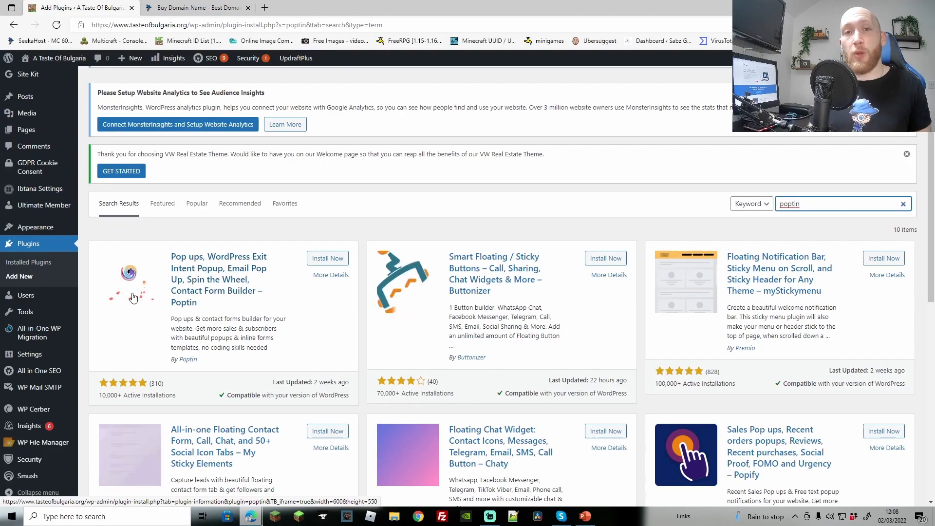
pyautogui.click(328, 258)
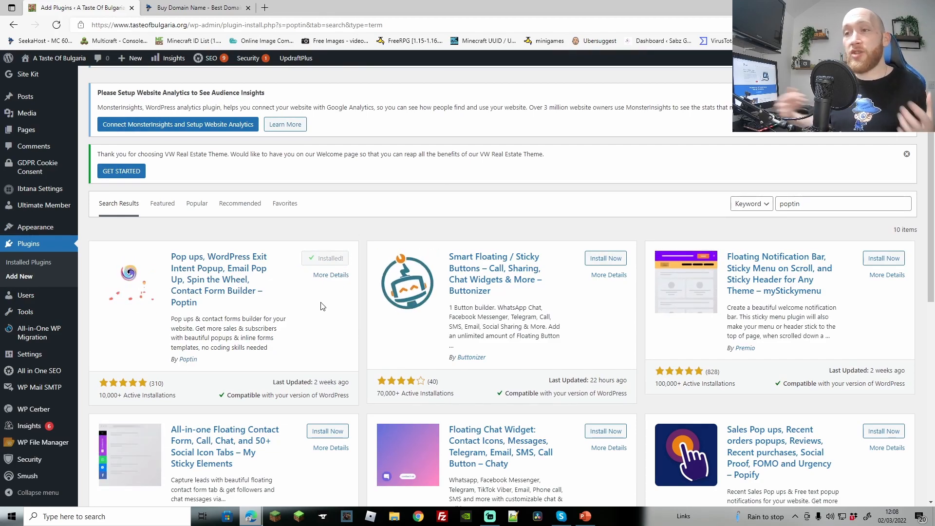
pyautogui.click(330, 262)
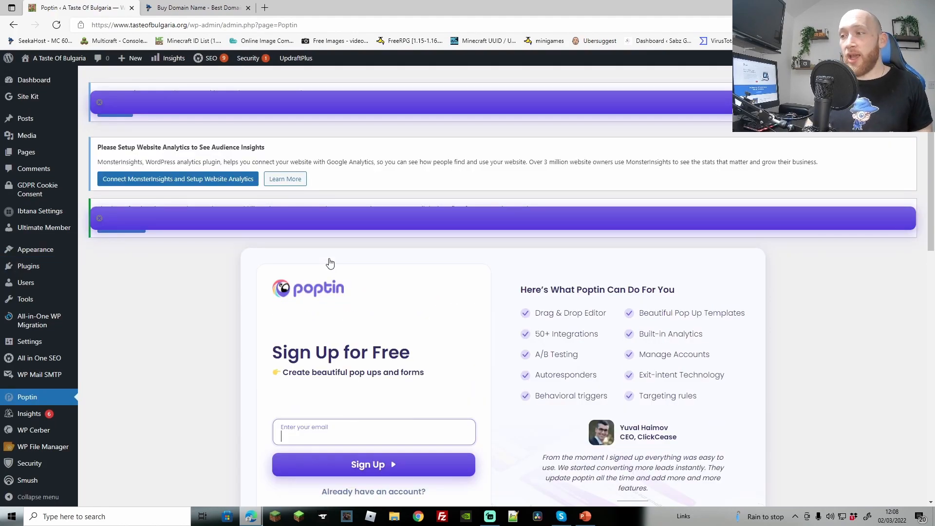
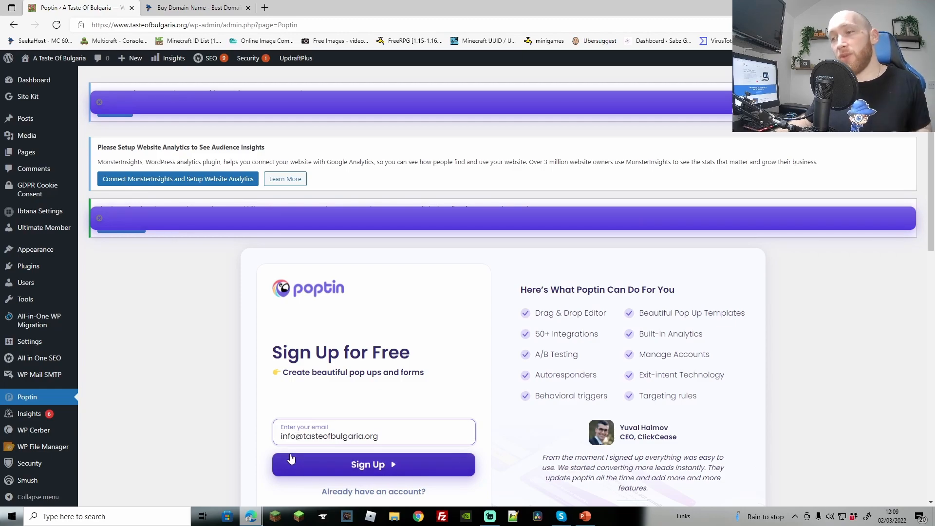
# Enter the site's e-mail address in the Poptin sign-up field and submit it
pyautogui.scroll(-3, 374, 384)
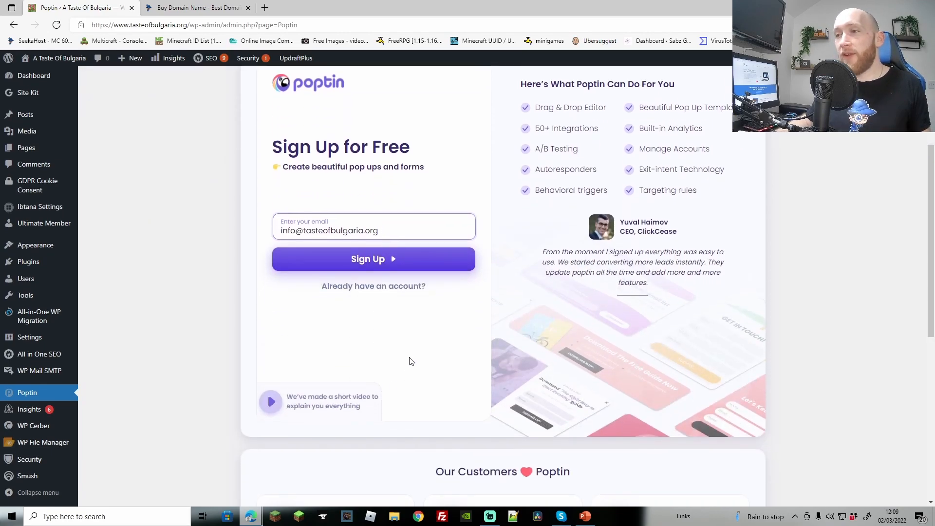
pyautogui.scroll(2, 411, 361)
pyautogui.click(362, 396)
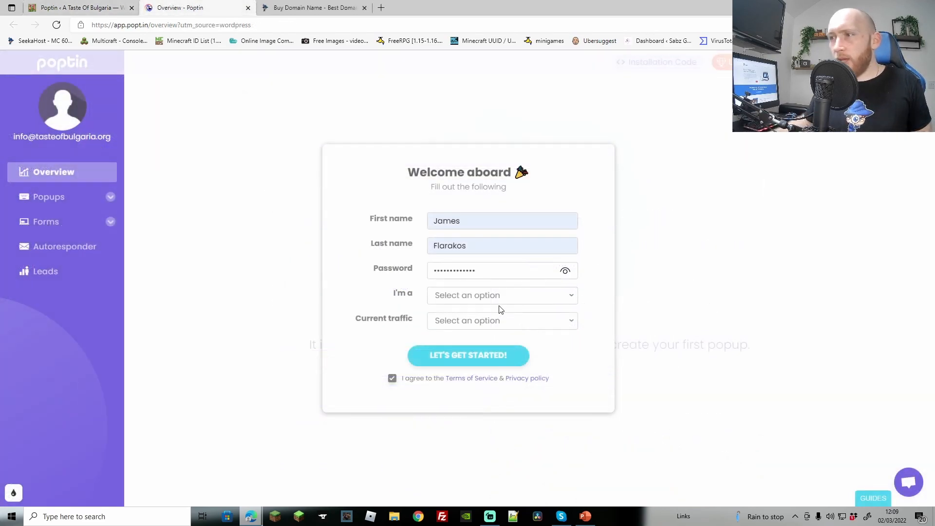
# Submit the welcome form as a Website owner with 0-1,000 visitors a month
pyautogui.click(503, 301)
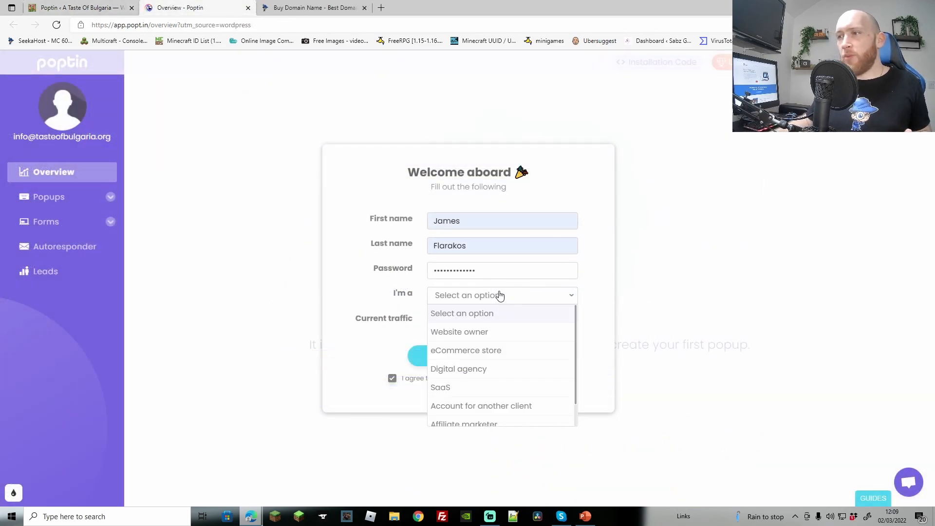
pyautogui.click(471, 335)
pyautogui.click(515, 325)
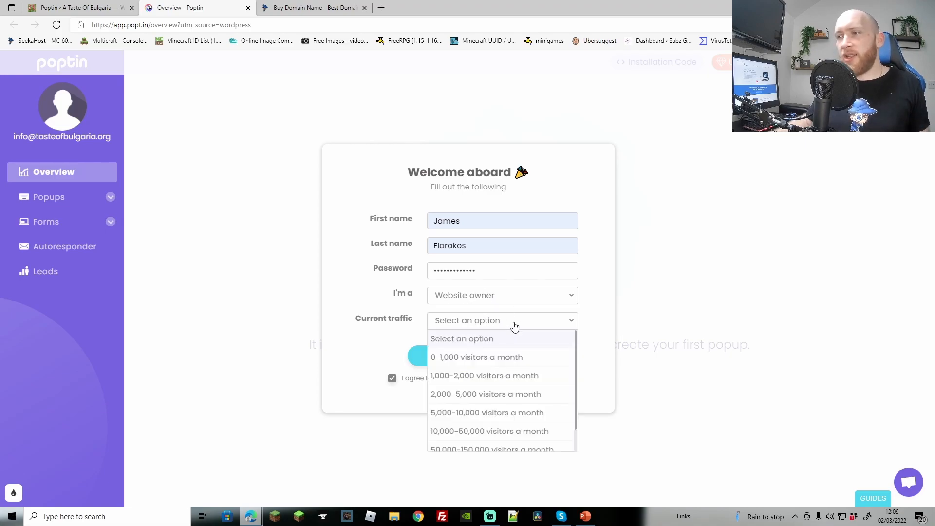
pyautogui.click(472, 360)
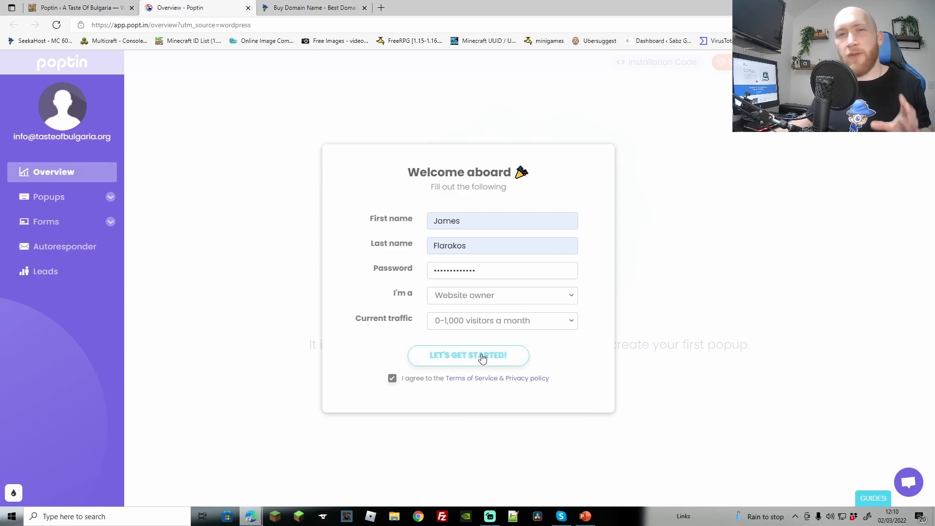
pyautogui.click(484, 359)
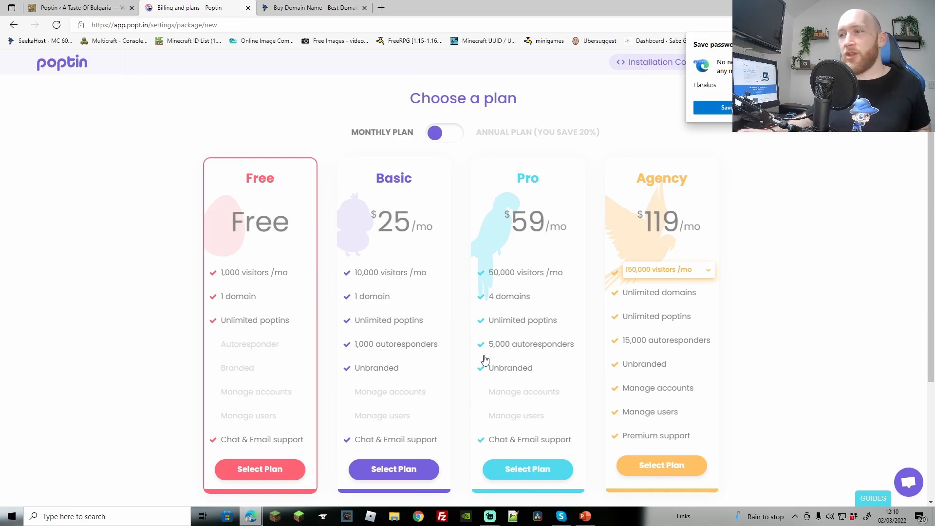
# Choose the Free plan on the Choose a plan page
pyautogui.scroll(-2, 485, 360)
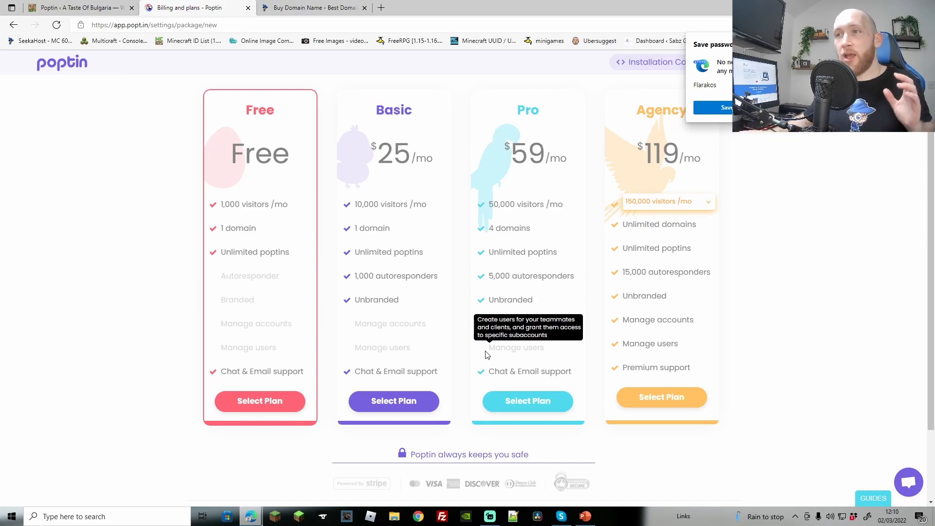
pyautogui.click(253, 404)
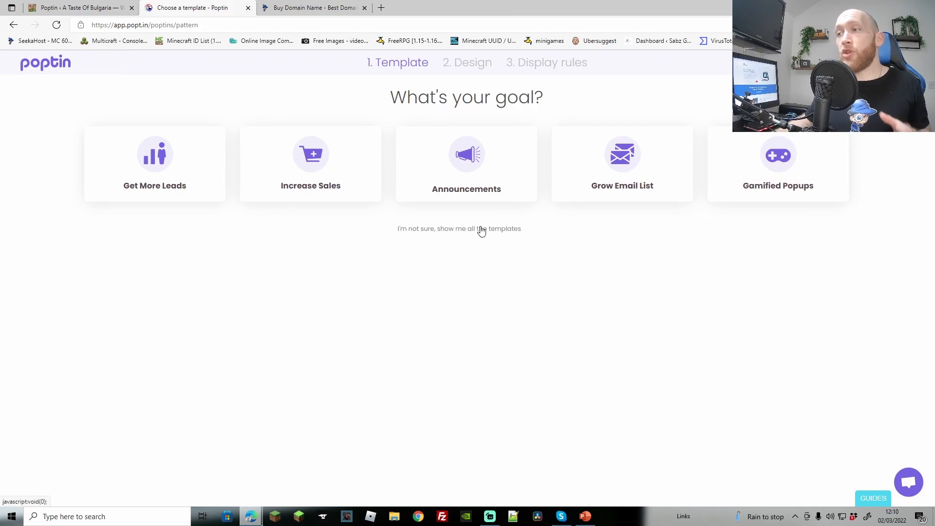
# Browse Grow Email List templates, previewing the news announcement and countdown coupon designs
pyautogui.click(645, 173)
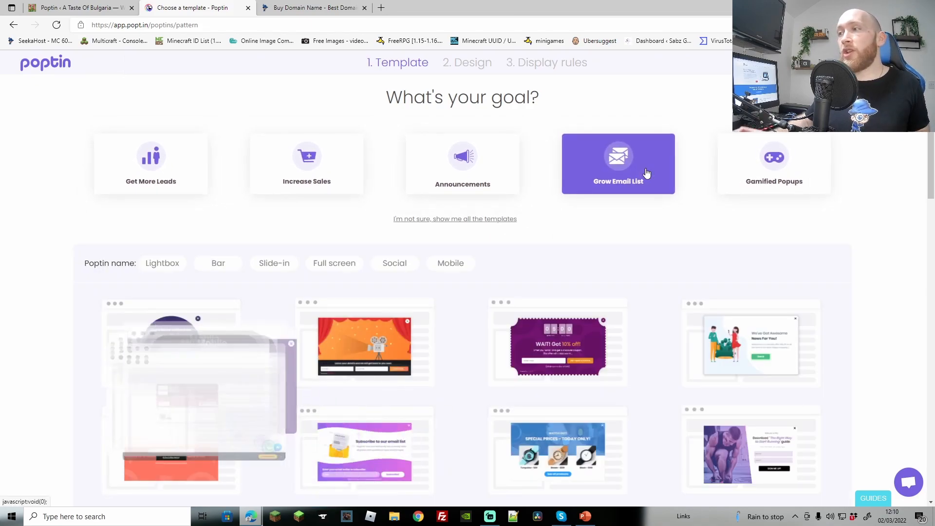
pyautogui.scroll(-3, 648, 173)
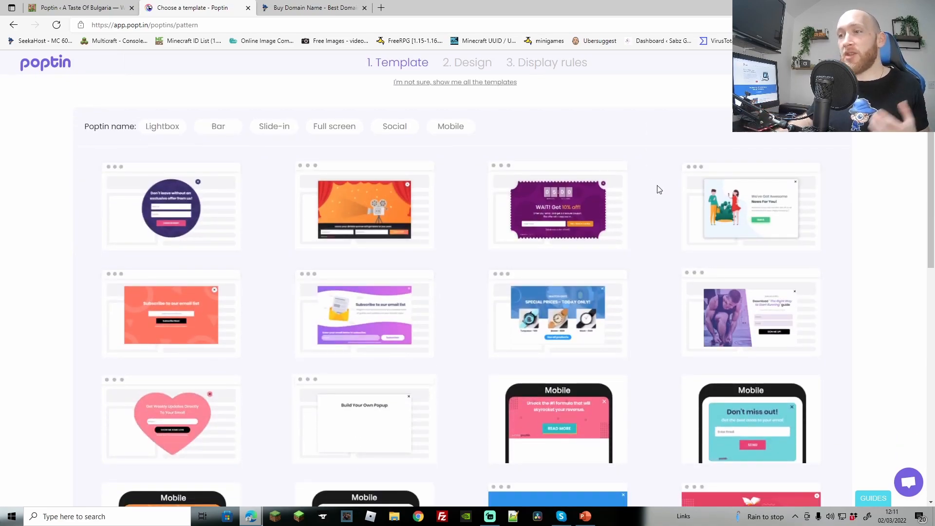
pyautogui.scroll(-10, 916, 340)
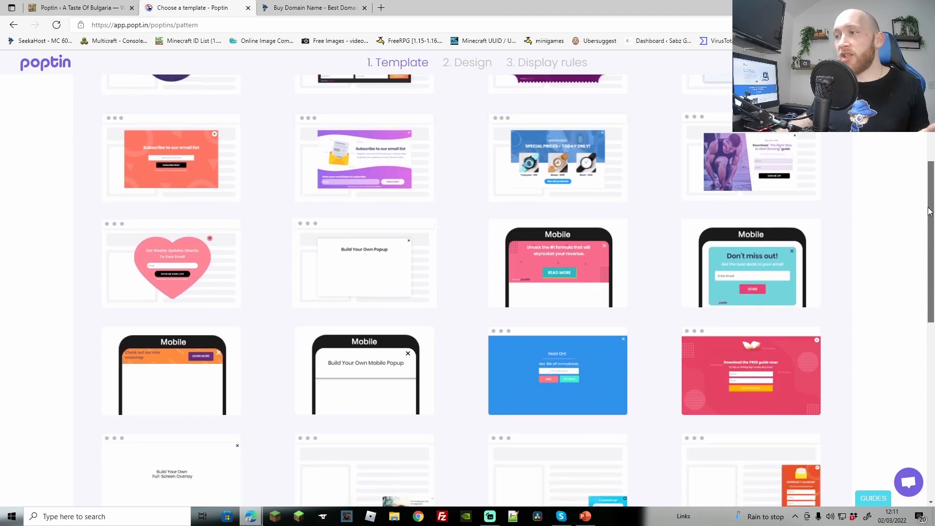
pyautogui.scroll(-2, 917, 370)
pyautogui.scroll(10, 916, 302)
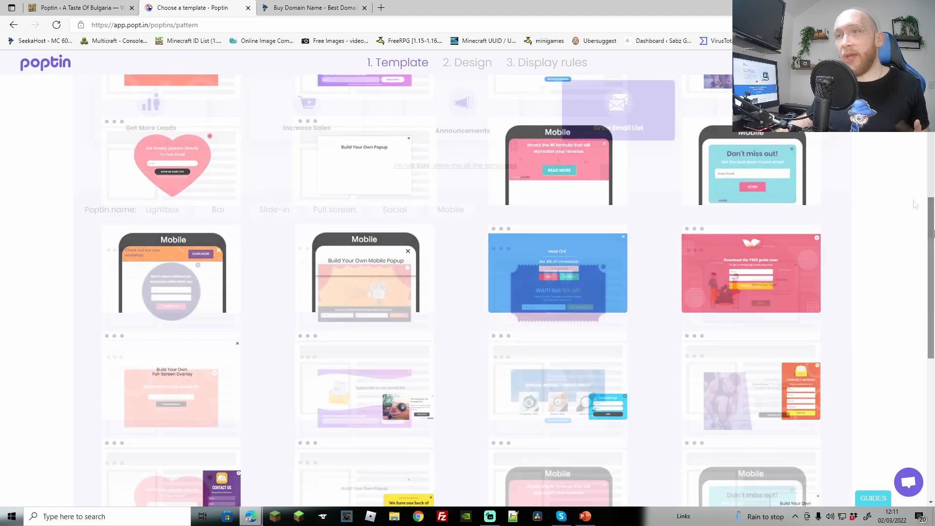
pyautogui.scroll(-1, 857, 268)
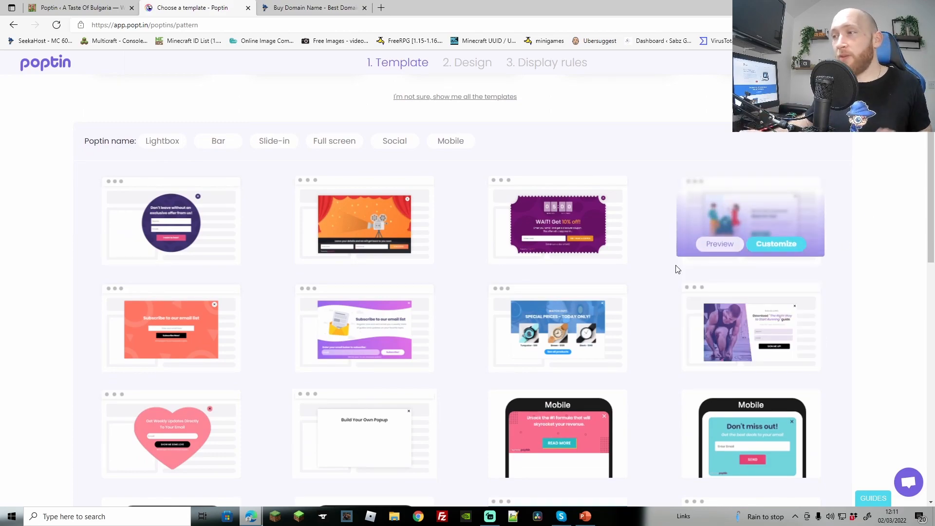
pyautogui.click(705, 243)
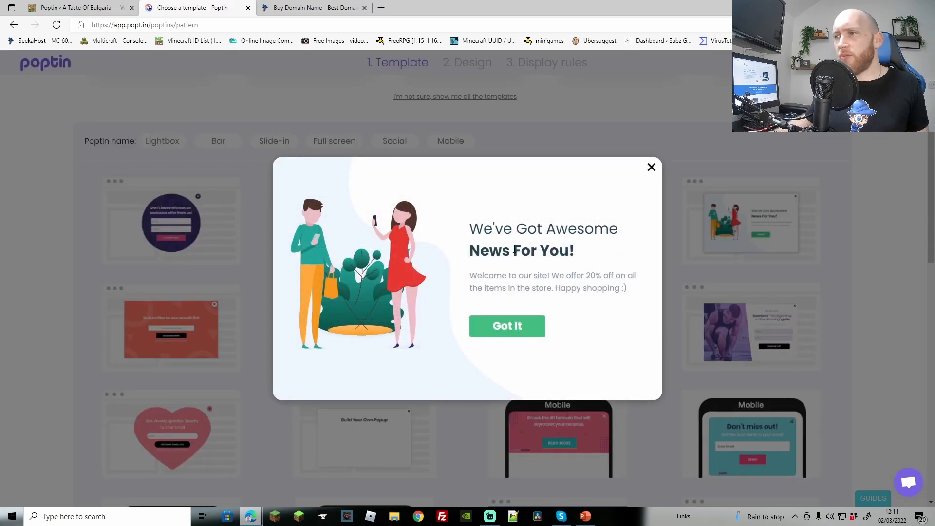
pyautogui.click(652, 168)
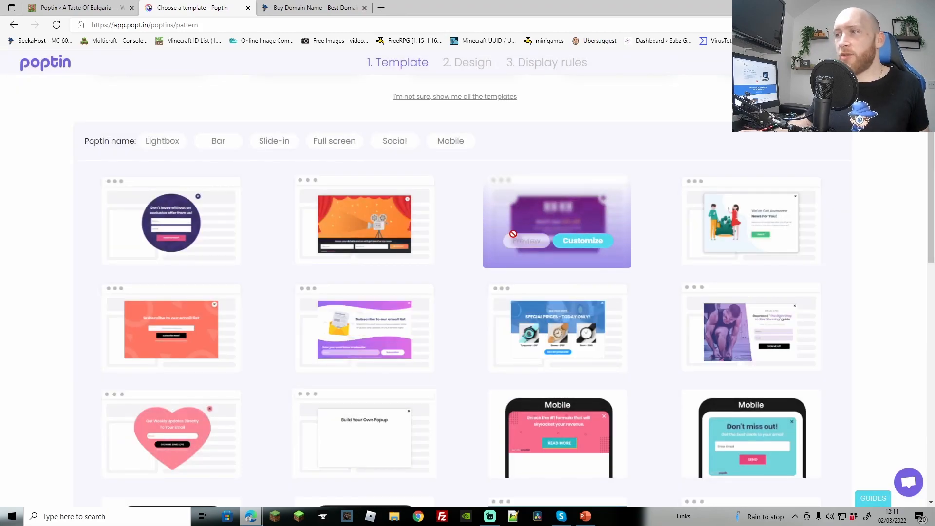
pyautogui.click(536, 243)
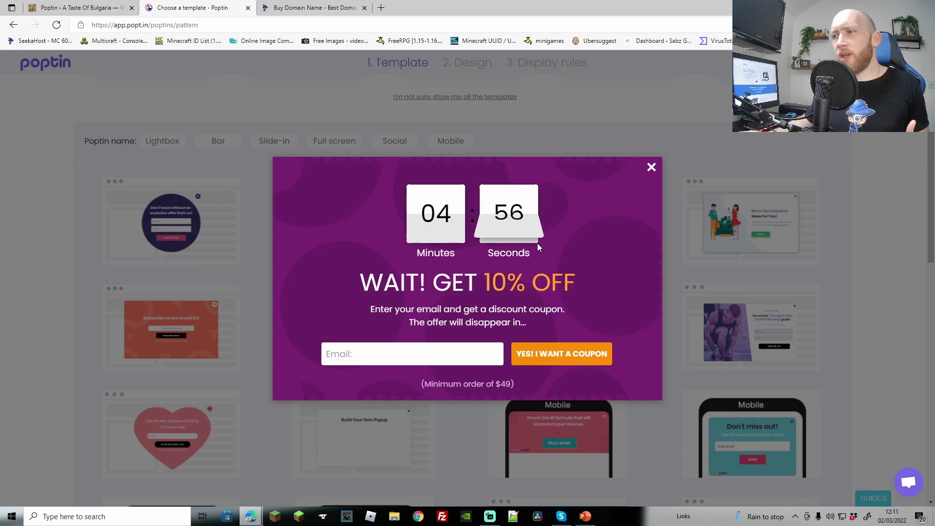
pyautogui.click(651, 168)
# Preview the 'Subscribe to our email list' template and start customizing it
pyautogui.scroll(-1, 578, 267)
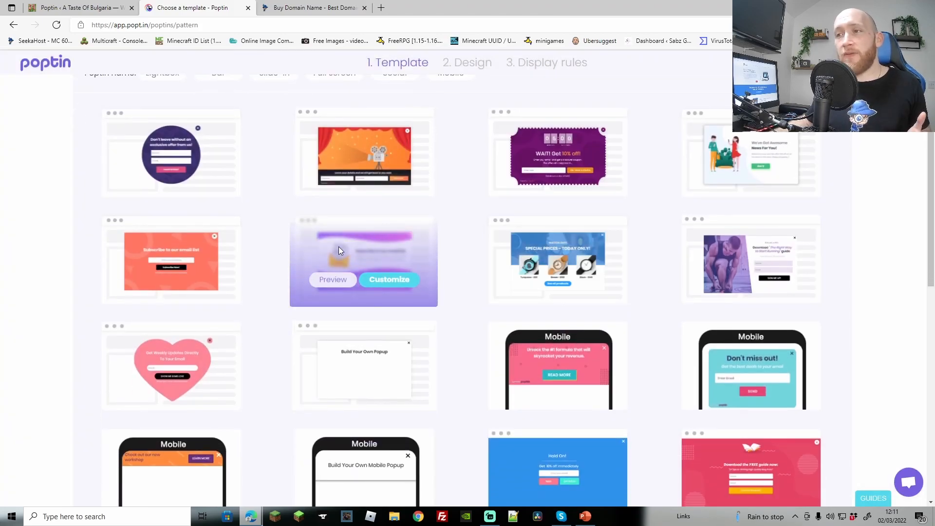
pyautogui.click(335, 281)
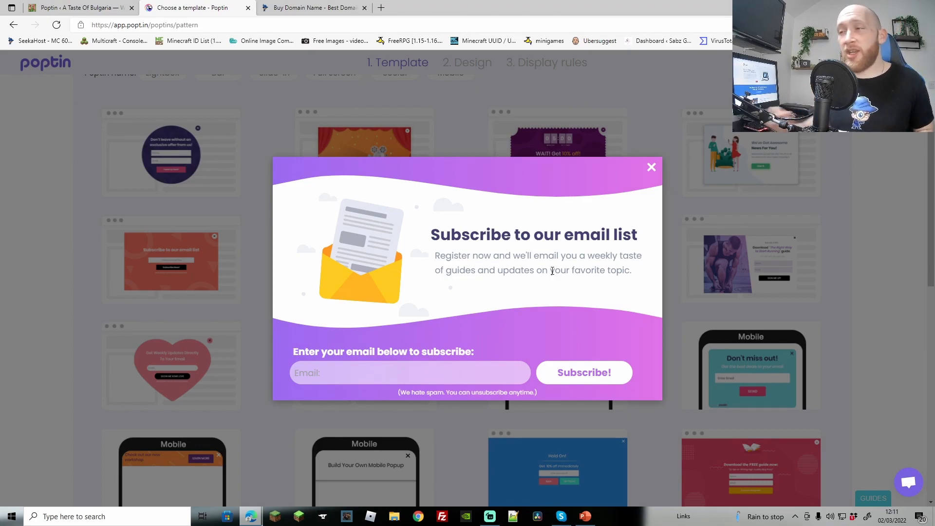
pyautogui.click(652, 167)
pyautogui.click(394, 281)
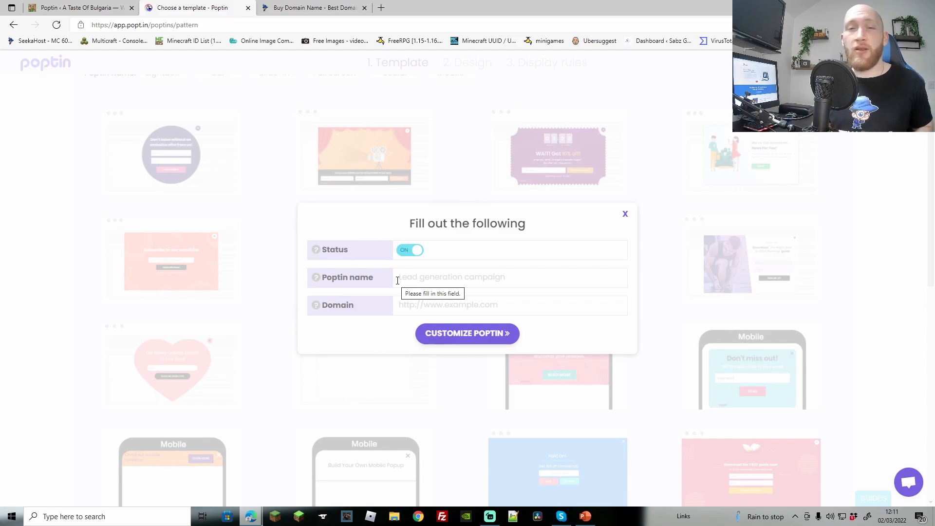
# Name the popup 'Subscribe', paste tasteofbulgaria.org as the domain, and open the design editor
pyautogui.click(425, 276)
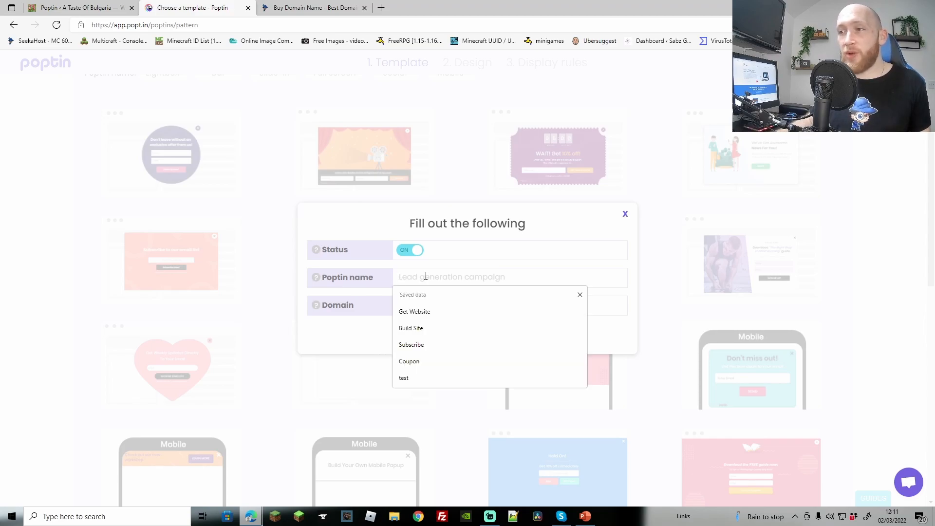
pyautogui.click(434, 310)
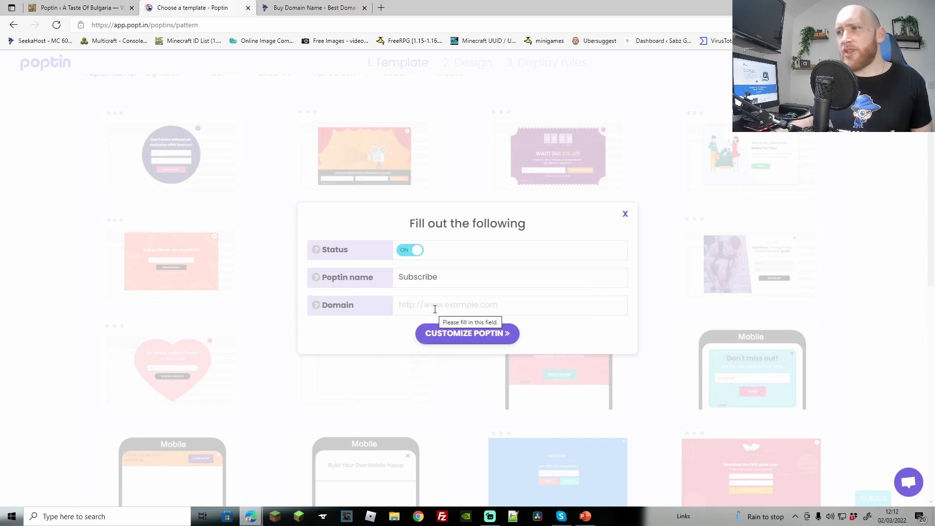
pyautogui.rightClick(408, 307)
pyautogui.click(444, 147)
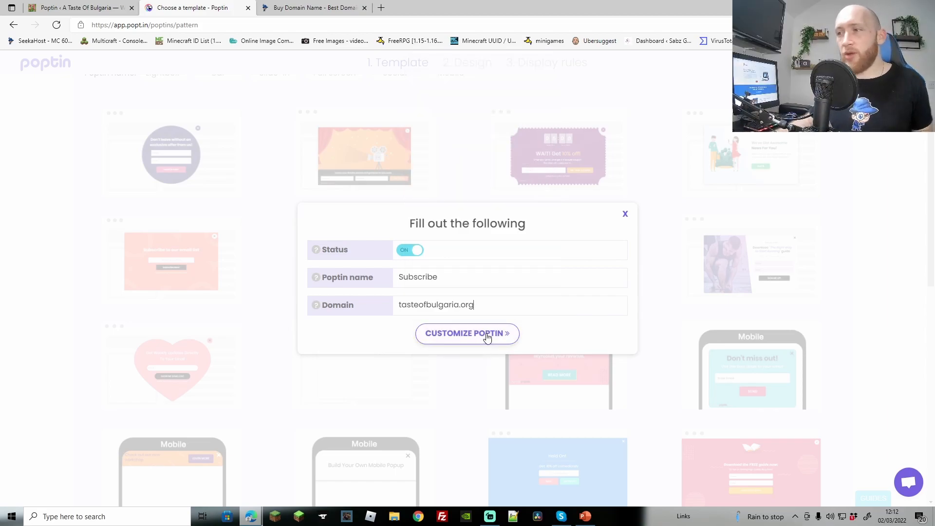
pyautogui.click(487, 336)
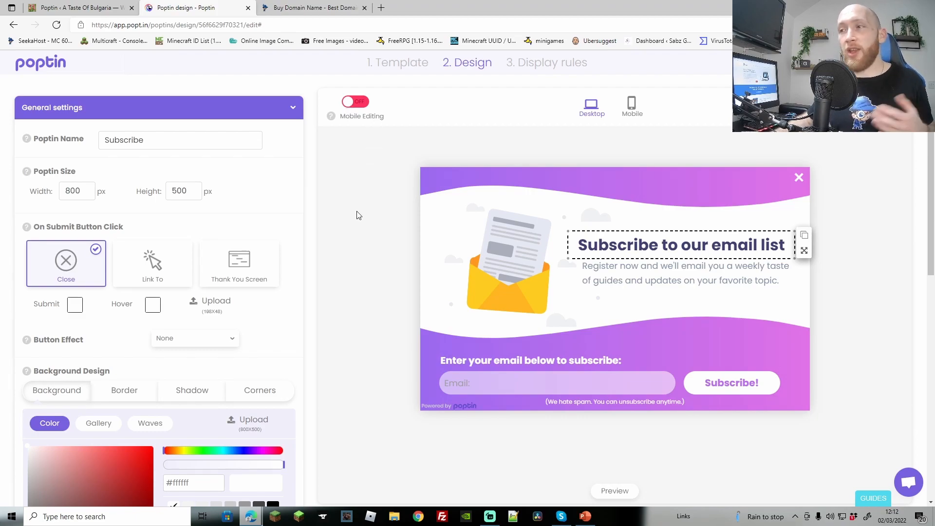
# Scroll the settings panel to Add elements and add a 3rd link button
pyautogui.scroll(-2, 367, 221)
pyautogui.scroll(-2, 159, 292)
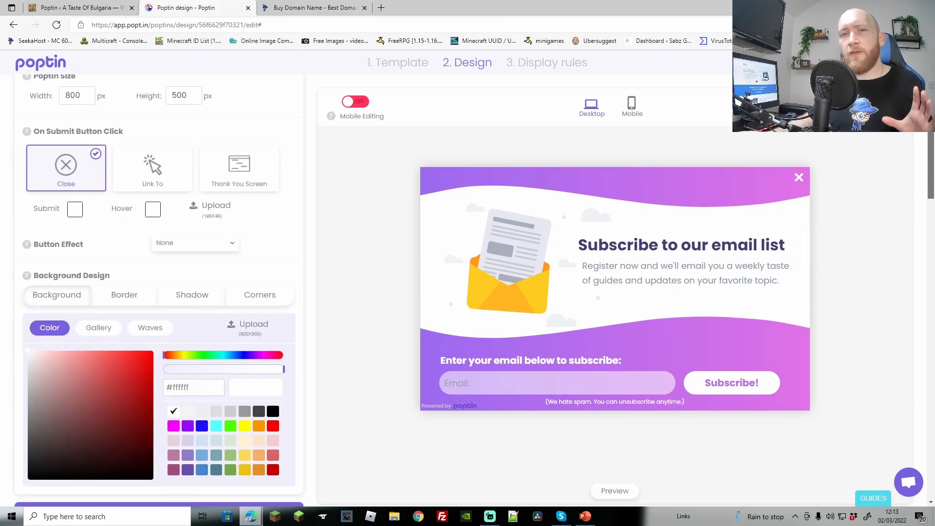
pyautogui.scroll(-8, 926, 219)
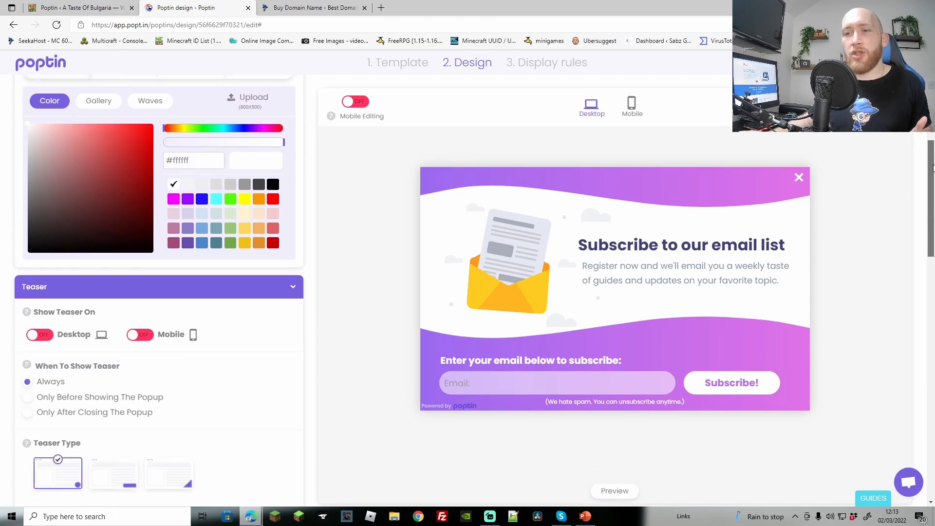
pyautogui.scroll(-1, 926, 219)
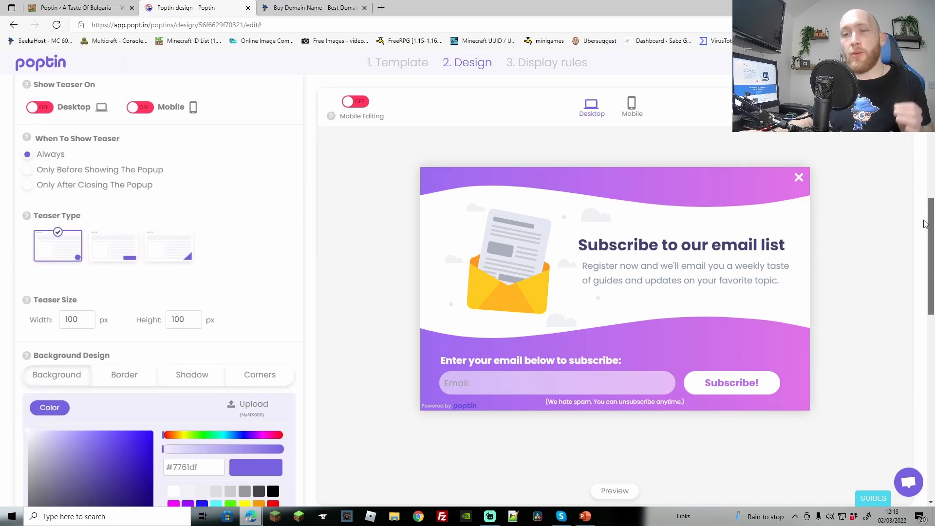
pyautogui.moveTo(925, 223); pyautogui.dragTo(914, 383)
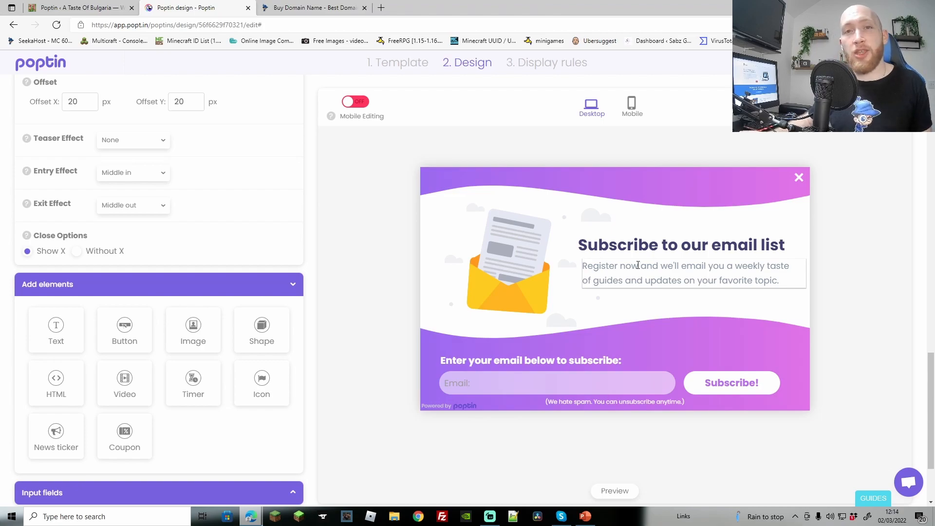
pyautogui.click(124, 331)
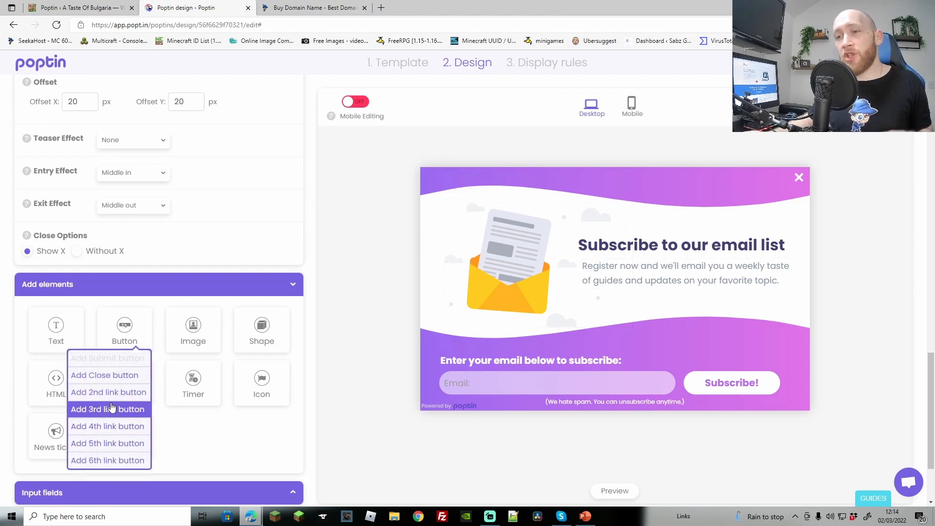
pyautogui.click(101, 410)
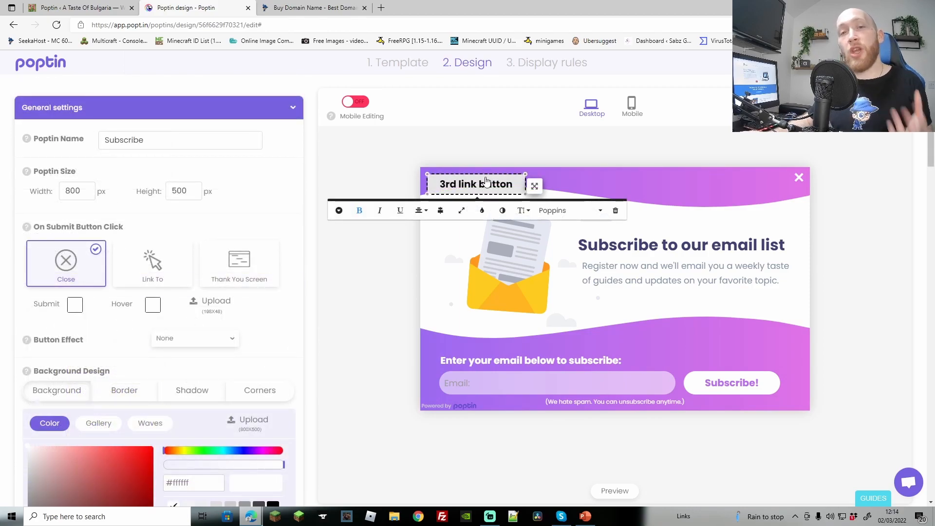
# Select and highlight the 3rd link button's label on the canvas
pyautogui.click(489, 188)
pyautogui.moveTo(516, 188); pyautogui.dragTo(412, 184)
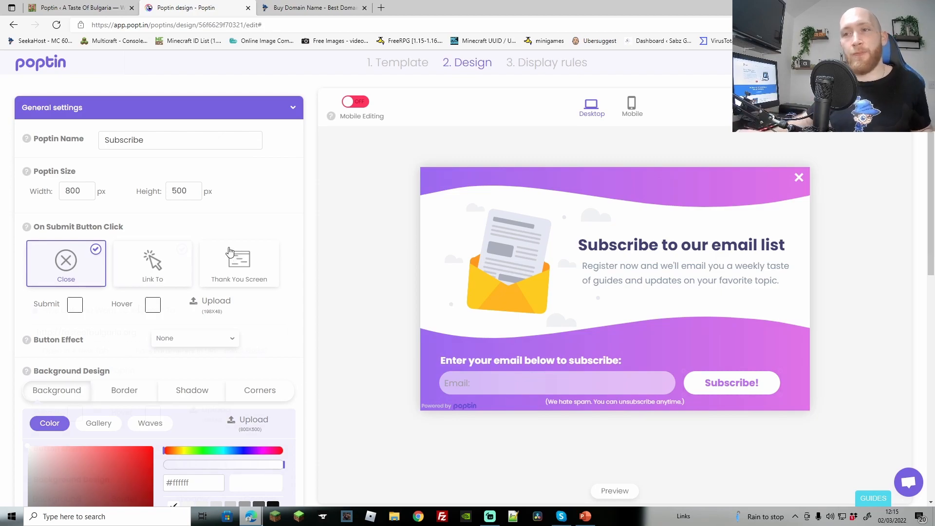
# Set the submit button action to Link To, launching another poptin, with none chosen yet
pyautogui.click(153, 262)
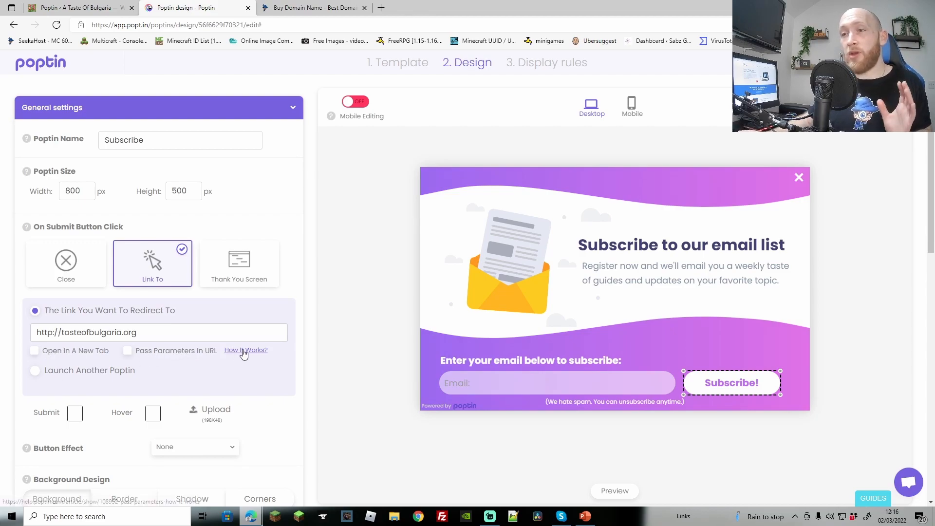
pyautogui.click(37, 371)
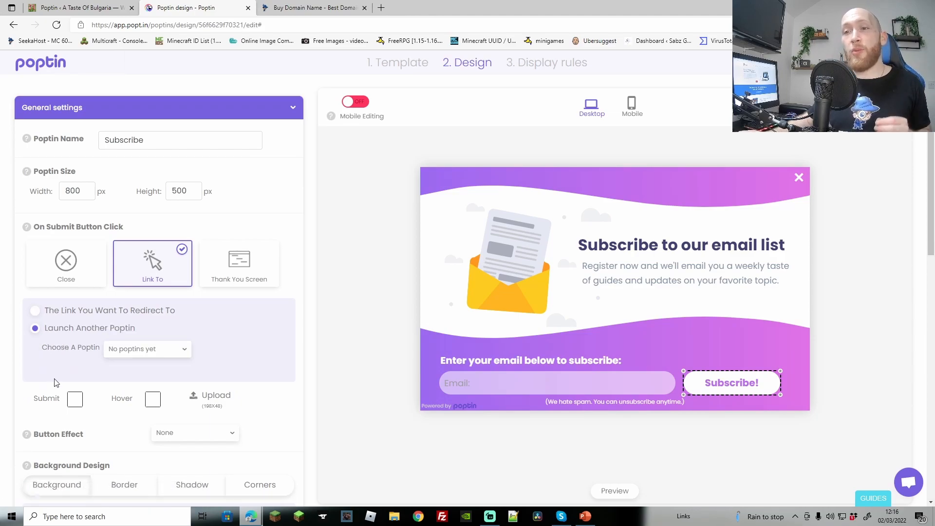
pyautogui.click(185, 356)
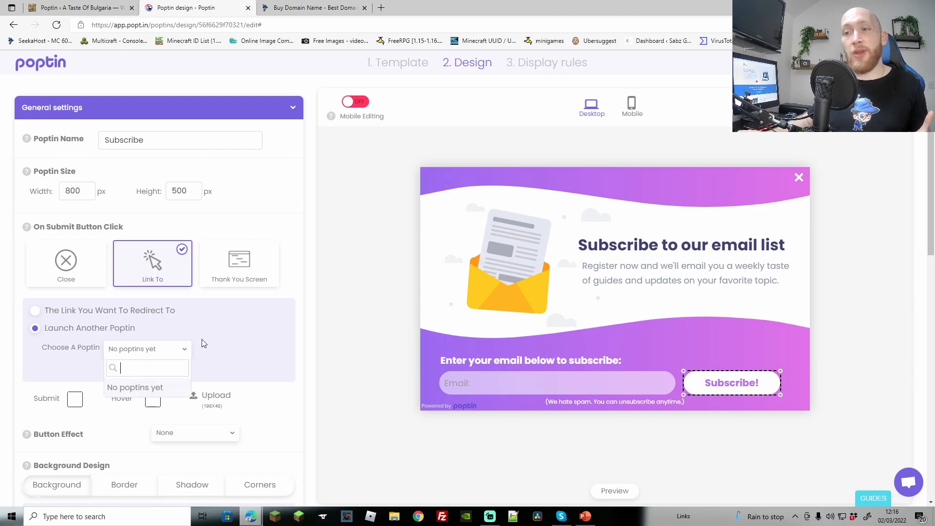
pyautogui.click(230, 344)
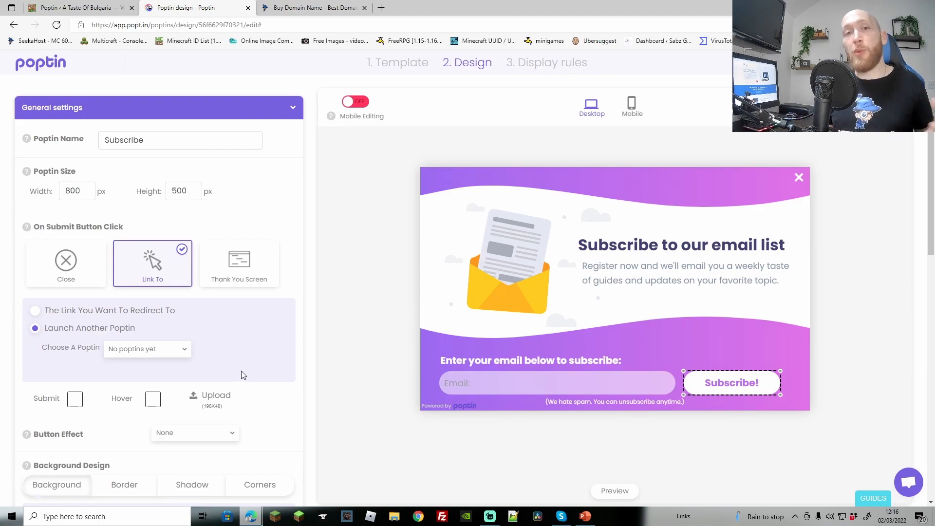
pyautogui.click(74, 400)
# Keep the button's submit colour white and set its hover colour to cyan
pyautogui.click(136, 276)
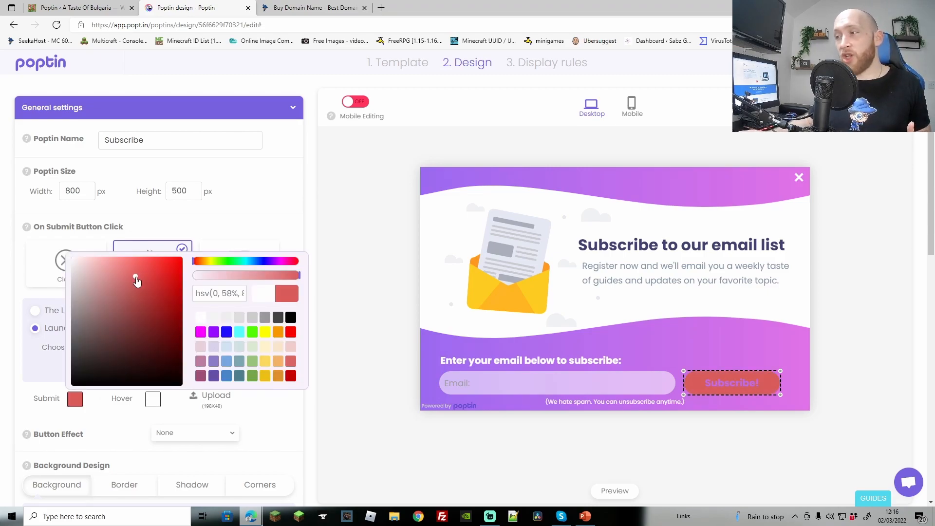
pyautogui.moveTo(76, 272); pyautogui.dragTo(68, 259)
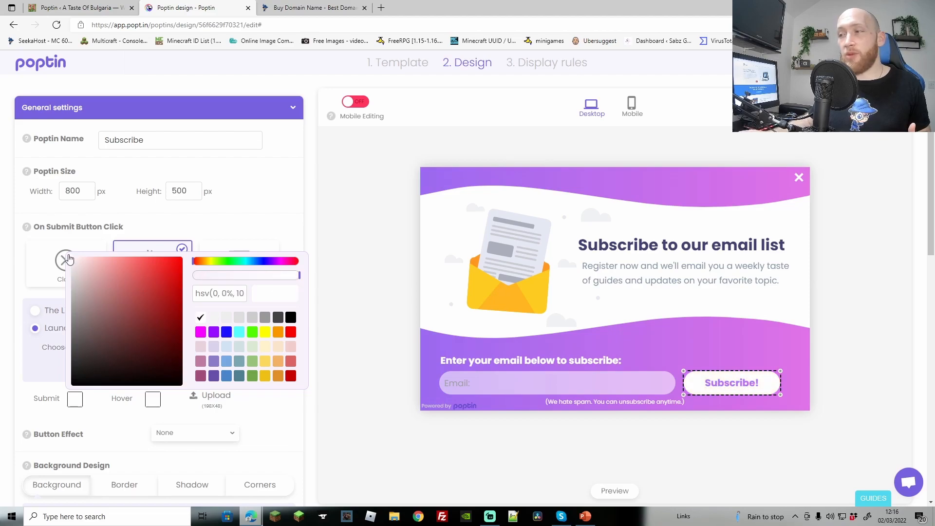
pyautogui.click(153, 399)
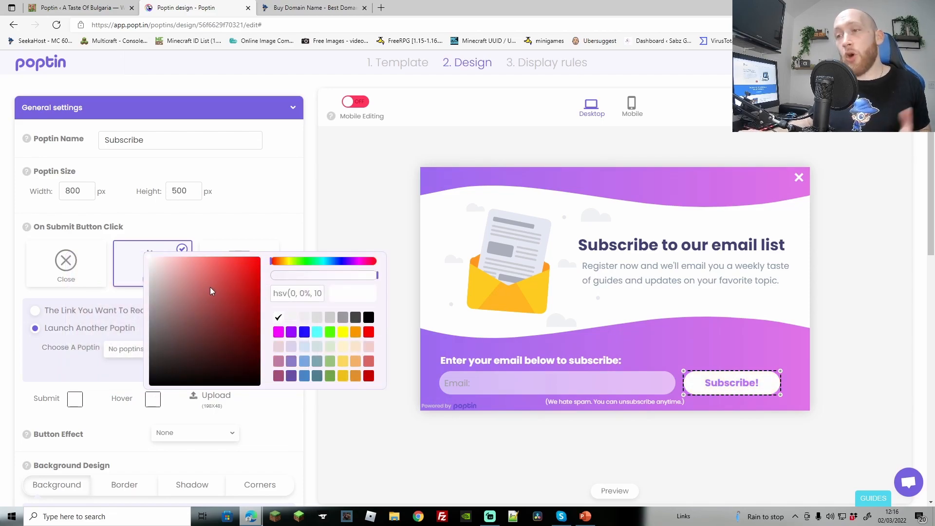
pyautogui.click(316, 333)
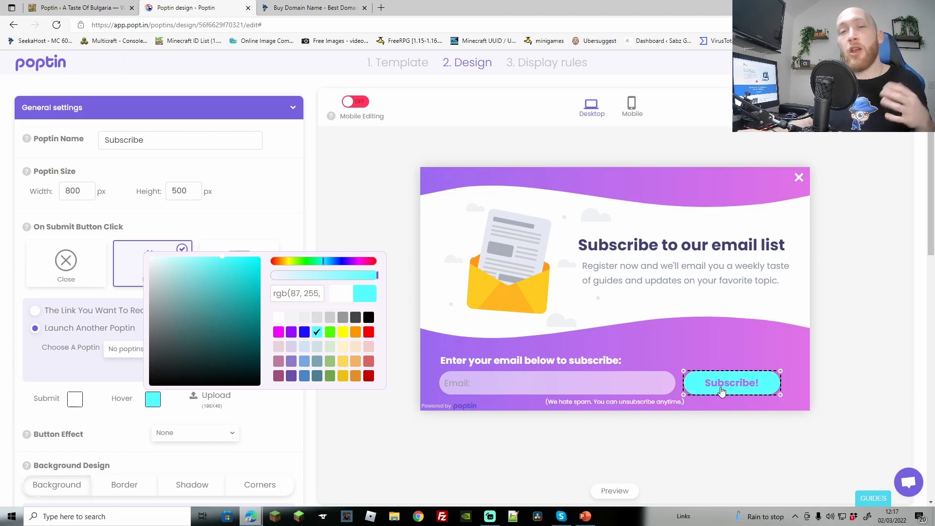
# Set the Subscribe! button effect to Shake, after briefly trying Pulse
pyautogui.scroll(-1, 200, 292)
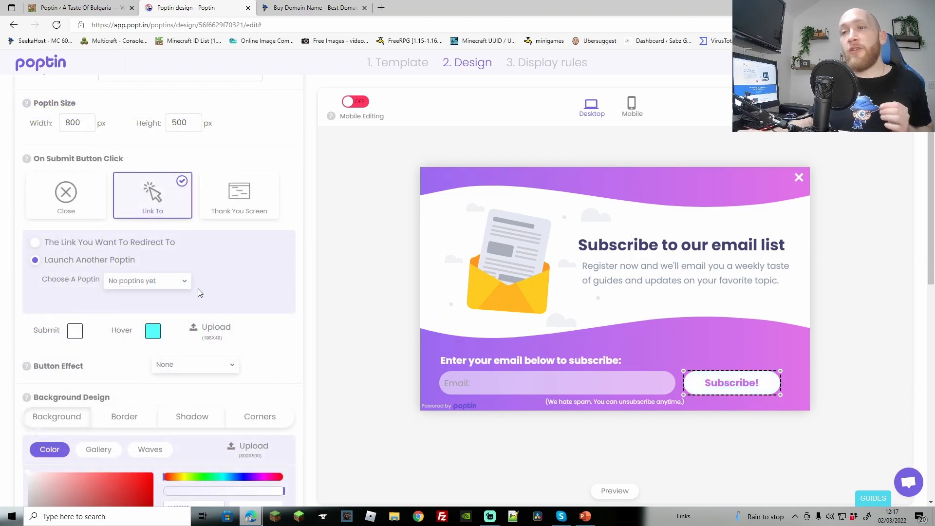
pyautogui.click(216, 367)
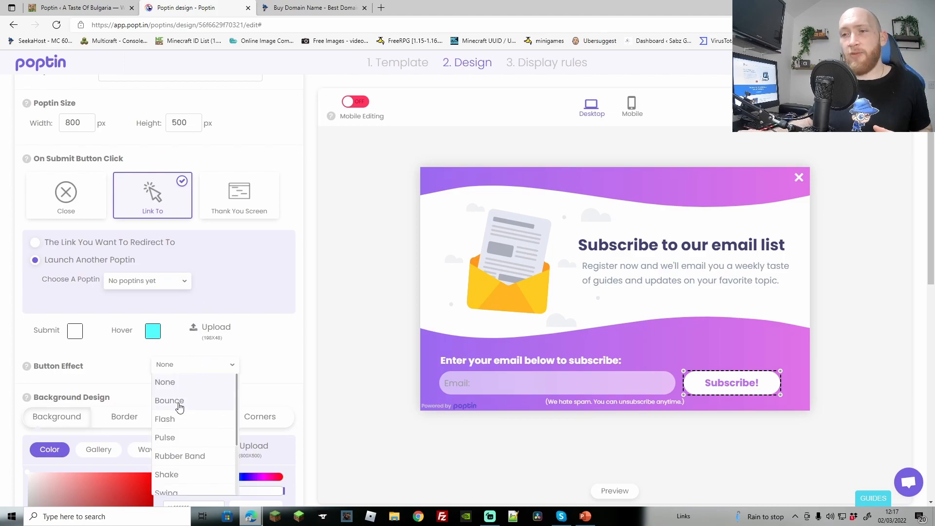
pyautogui.click(182, 441)
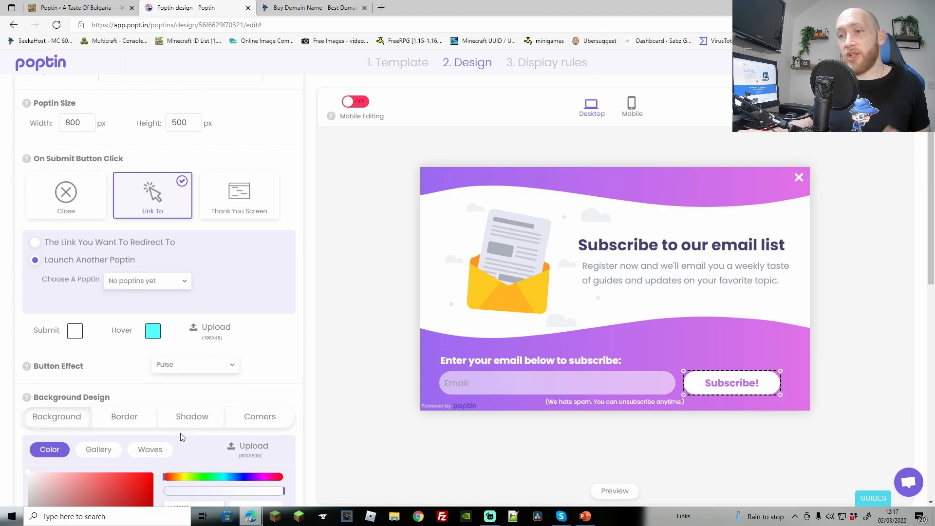
pyautogui.click(196, 367)
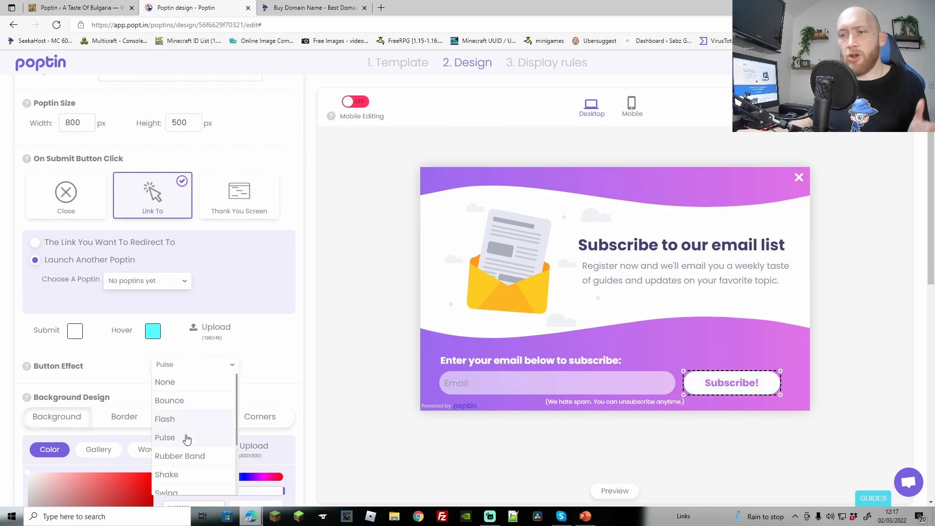
pyautogui.click(184, 475)
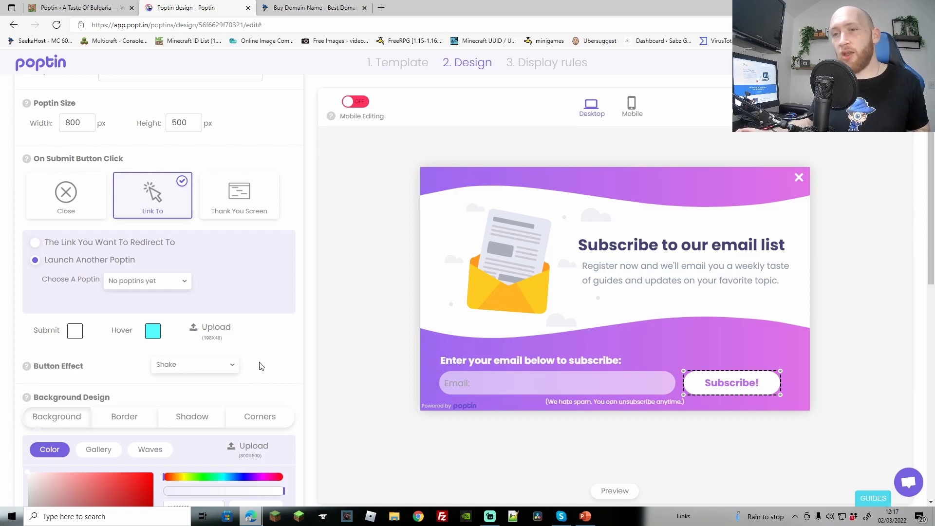
pyautogui.scroll(-5, 262, 356)
# In Background Design, set the popup background to the cyan swatch (#57ffff)
pyautogui.scroll(-1, 265, 332)
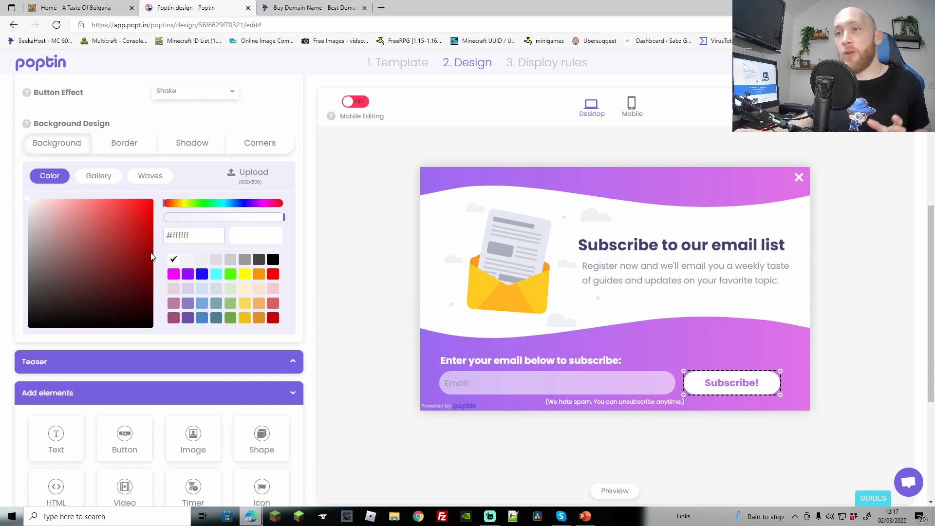
pyautogui.click(215, 275)
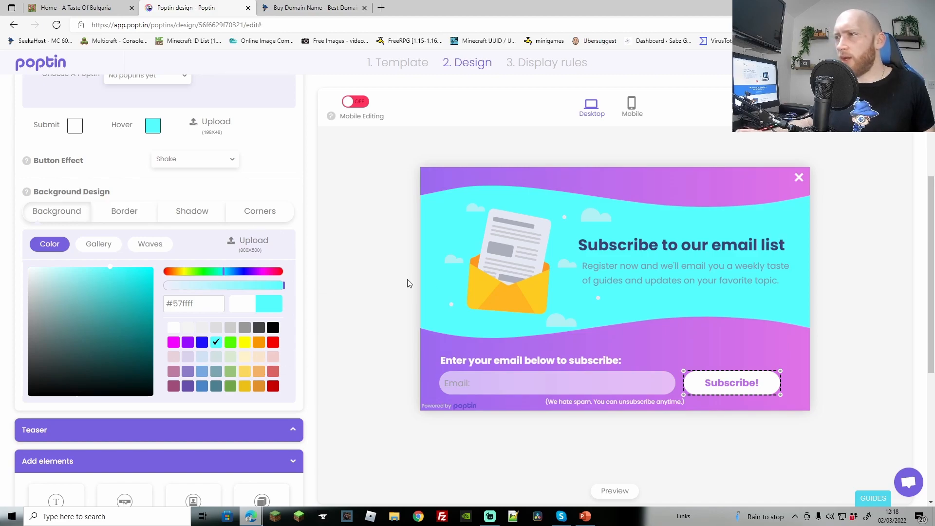
# Make the popup's subtitle text black, after briefly trying white
pyautogui.click(604, 279)
pyautogui.tripleClick(604, 279)
pyautogui.moveTo(782, 282); pyautogui.dragTo(583, 266)
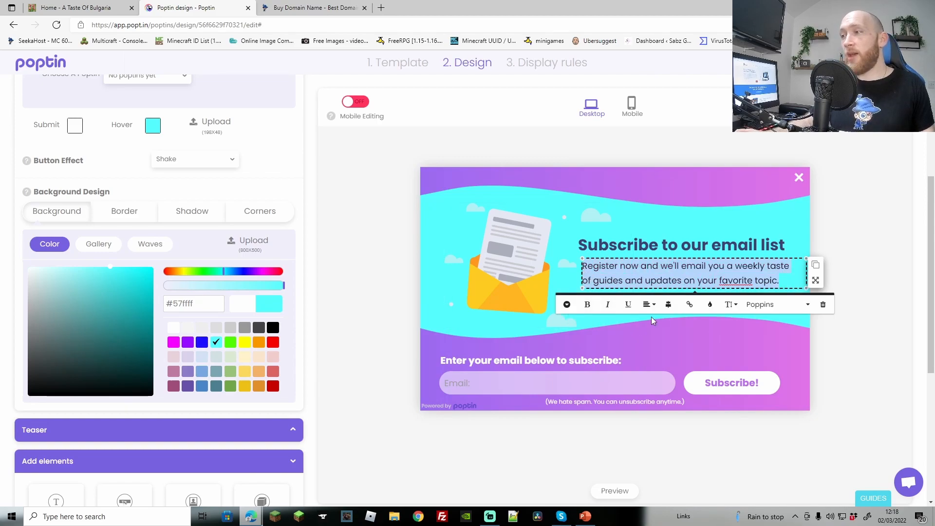
pyautogui.click(711, 306)
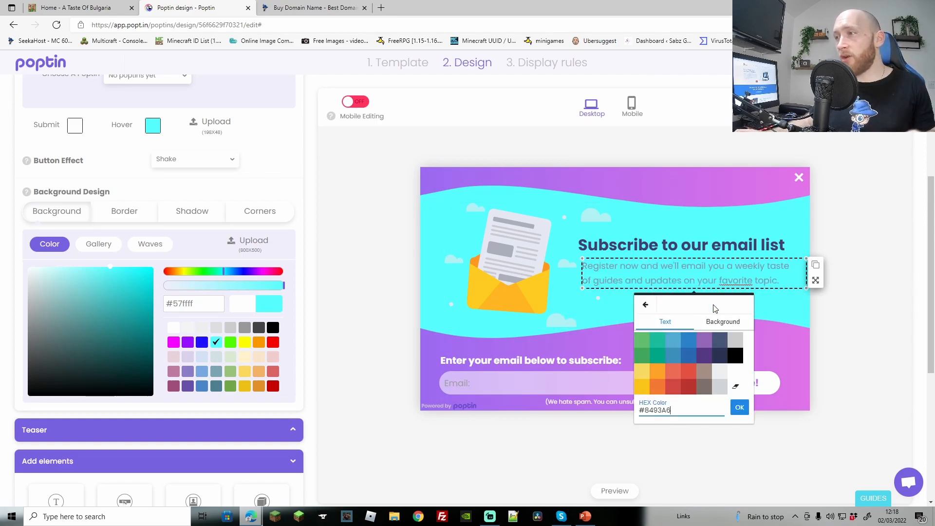
pyautogui.click(732, 377)
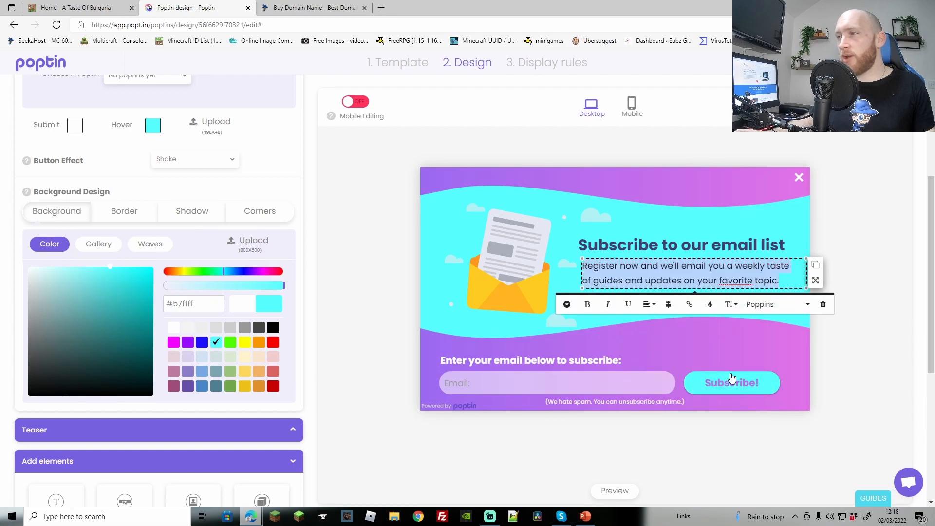
pyautogui.click(580, 322)
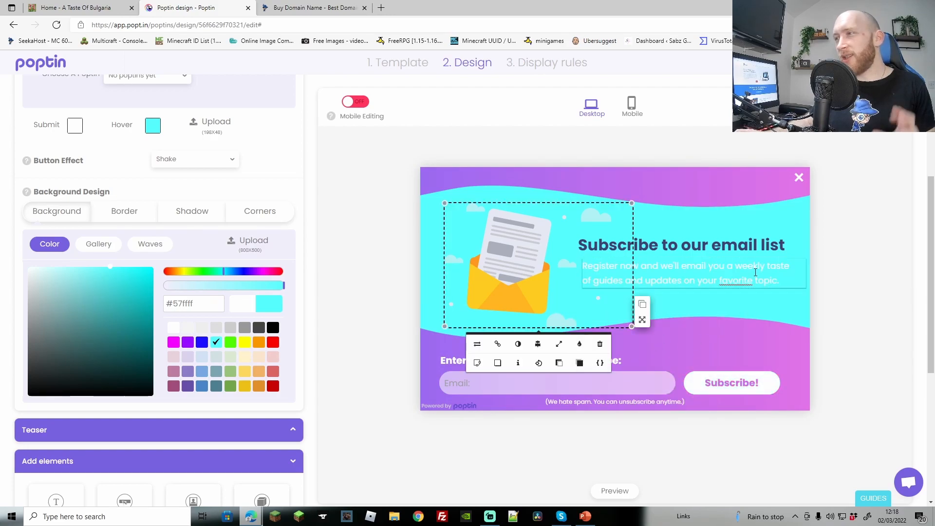
pyautogui.moveTo(779, 283); pyautogui.dragTo(583, 269)
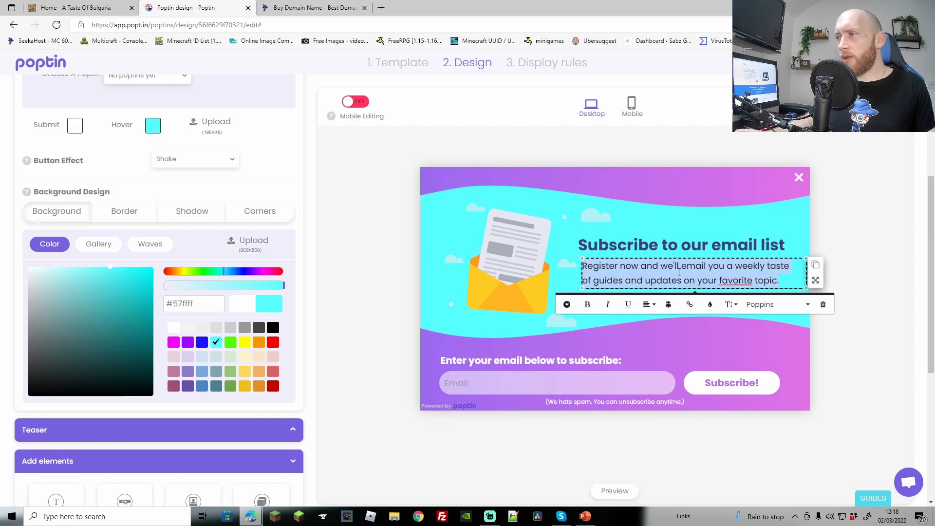
pyautogui.click(711, 305)
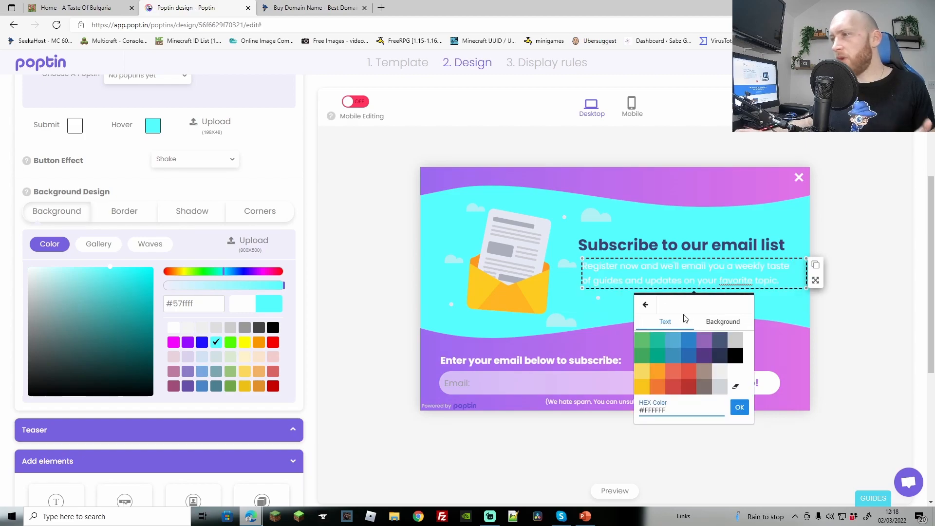
pyautogui.click(733, 352)
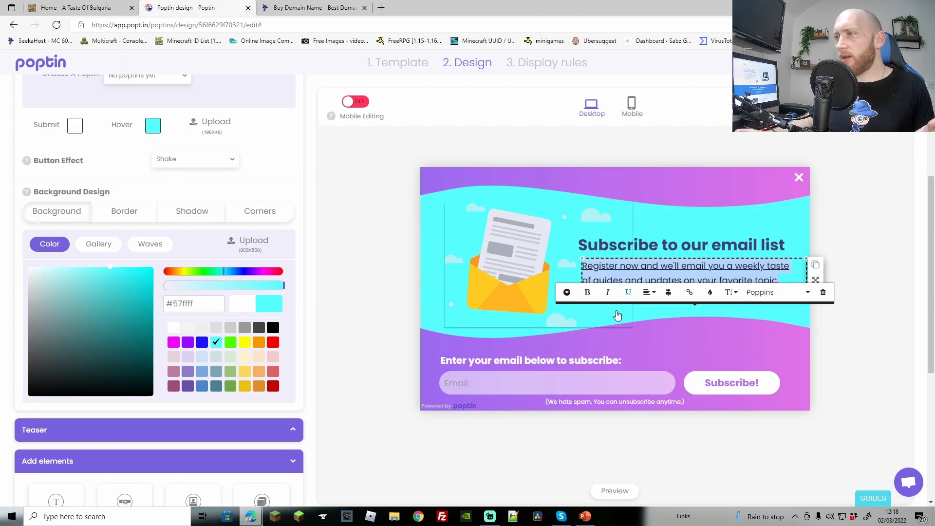
pyautogui.click(774, 308)
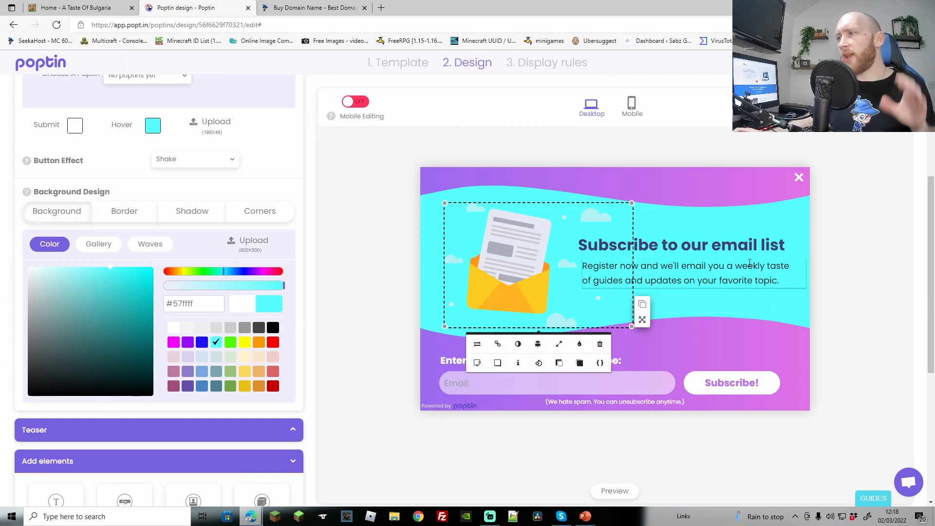
# Correct "favorite" to "favourite" in the subtitle using the spelling suggestion
pyautogui.doubleClick(736, 281)
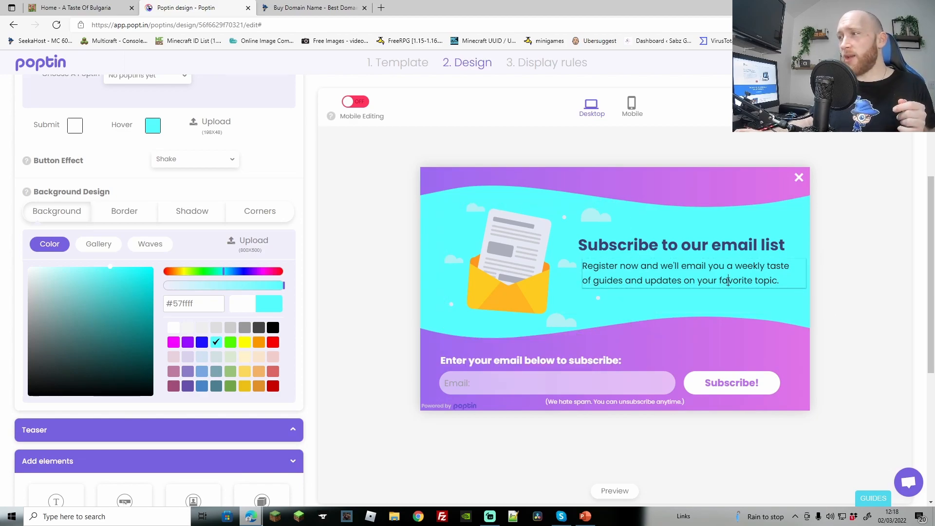
pyautogui.rightClick(739, 280)
pyautogui.click(774, 68)
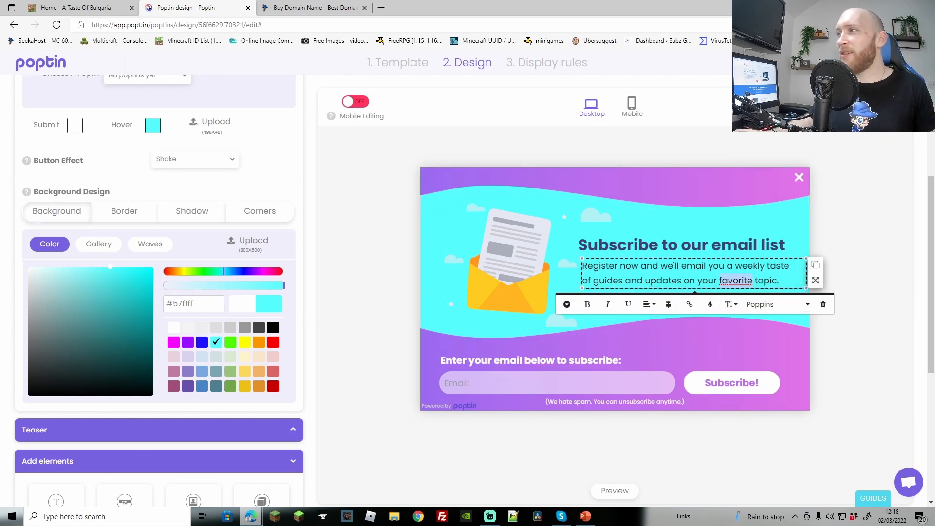
pyautogui.click(713, 217)
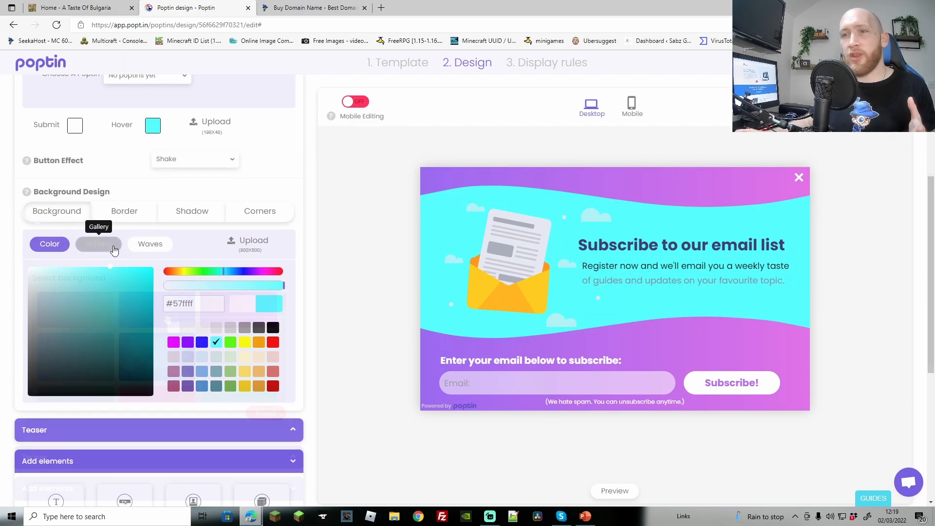
# Switch the popup background to Waves and colour them dark blue (#1d0fff)
pyautogui.click(101, 244)
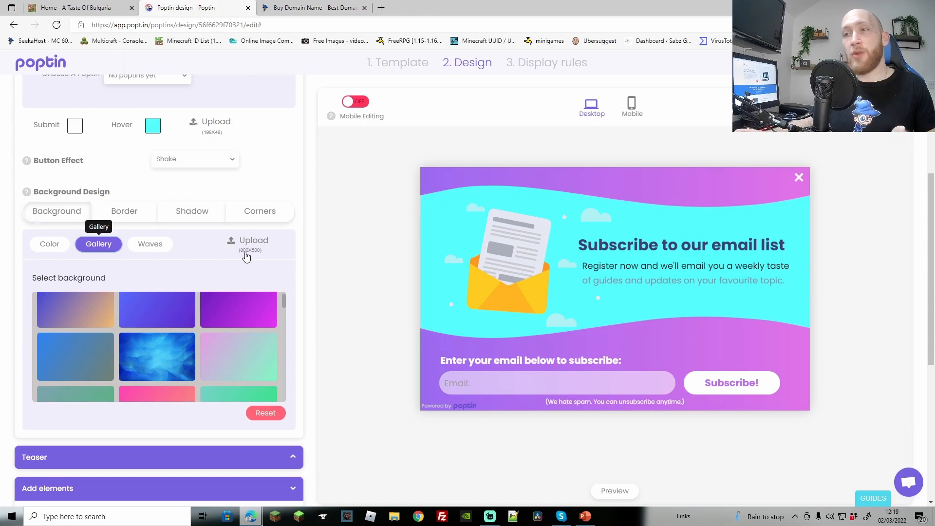
pyautogui.click(149, 245)
pyautogui.click(127, 280)
pyautogui.click(72, 275)
pyautogui.click(69, 274)
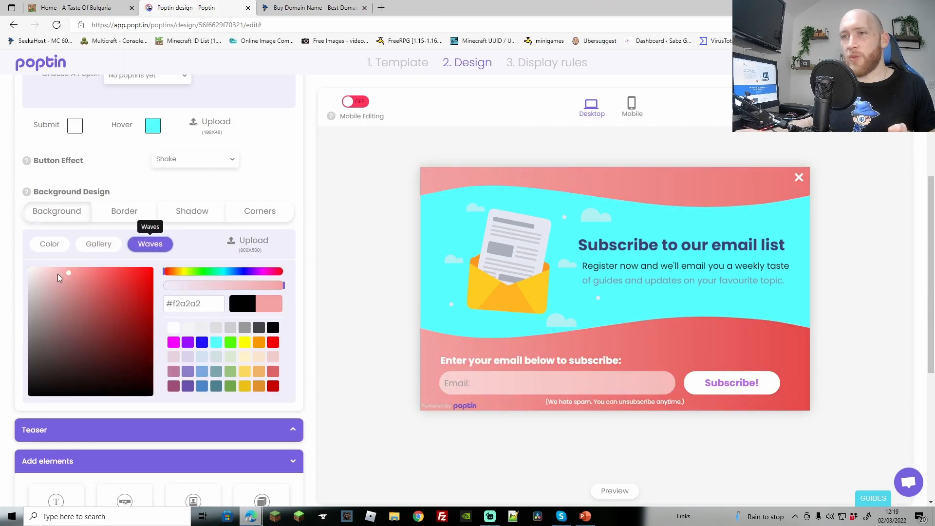
pyautogui.moveTo(39, 275); pyautogui.dragTo(22, 269)
pyautogui.click(201, 343)
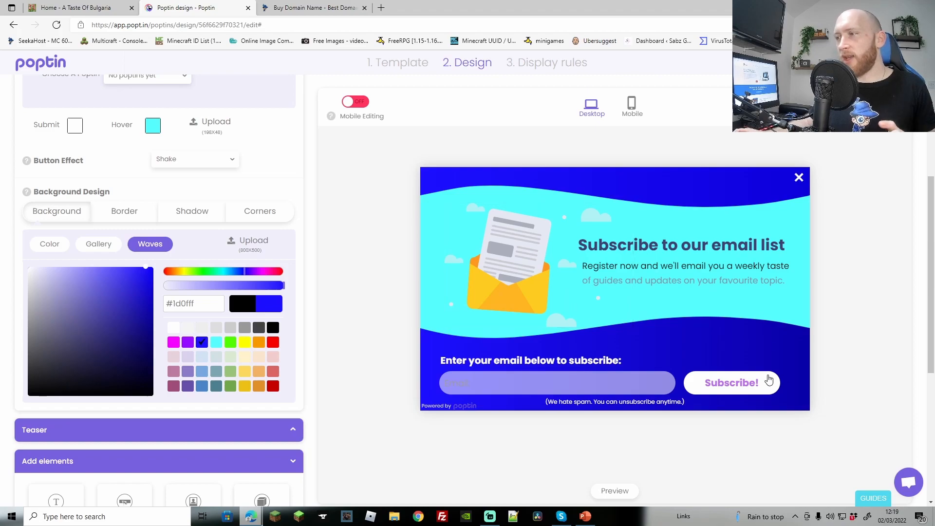
# Make the Subscribe! button label text black
pyautogui.click(739, 389)
pyautogui.doubleClick(735, 389)
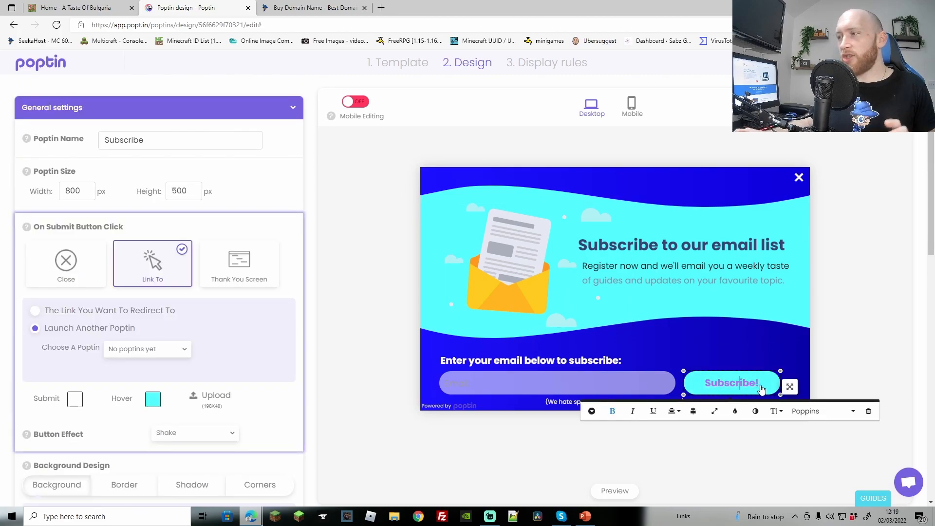
pyautogui.click(732, 378)
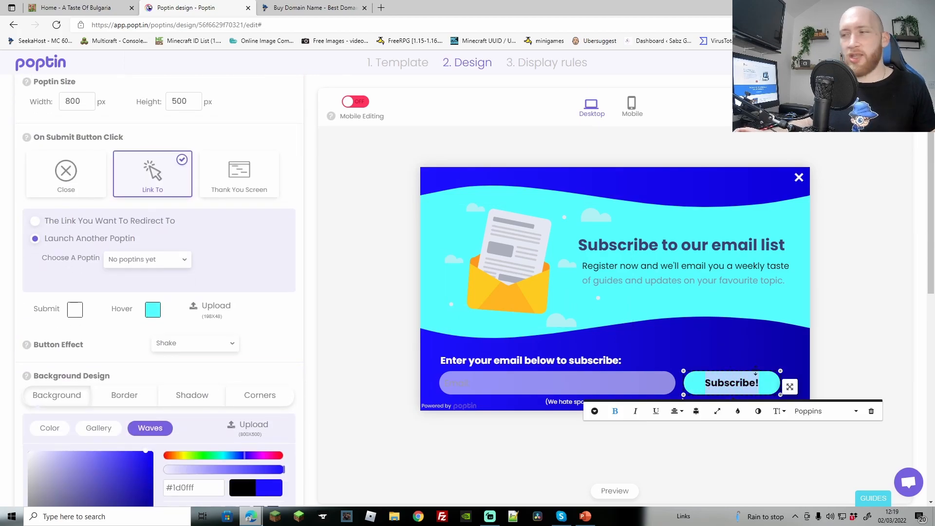
pyautogui.click(738, 414)
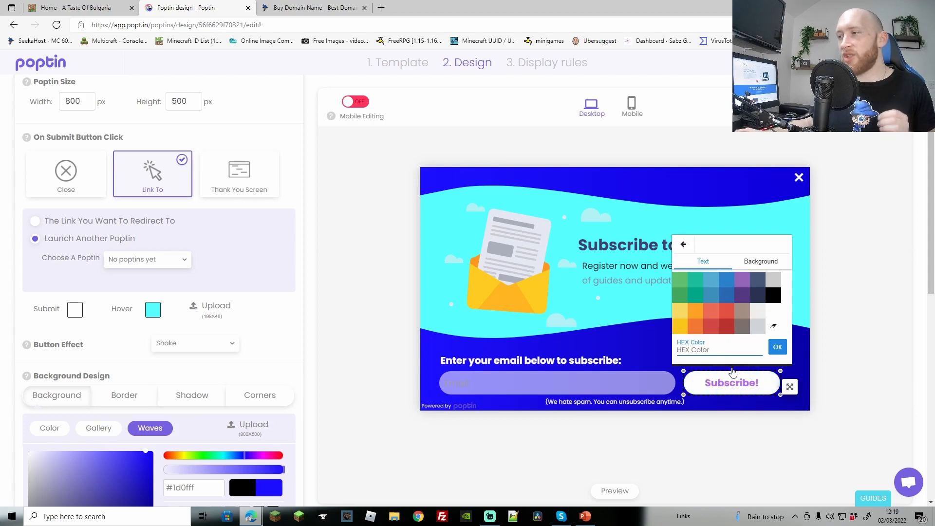
pyautogui.click(777, 300)
pyautogui.click(633, 338)
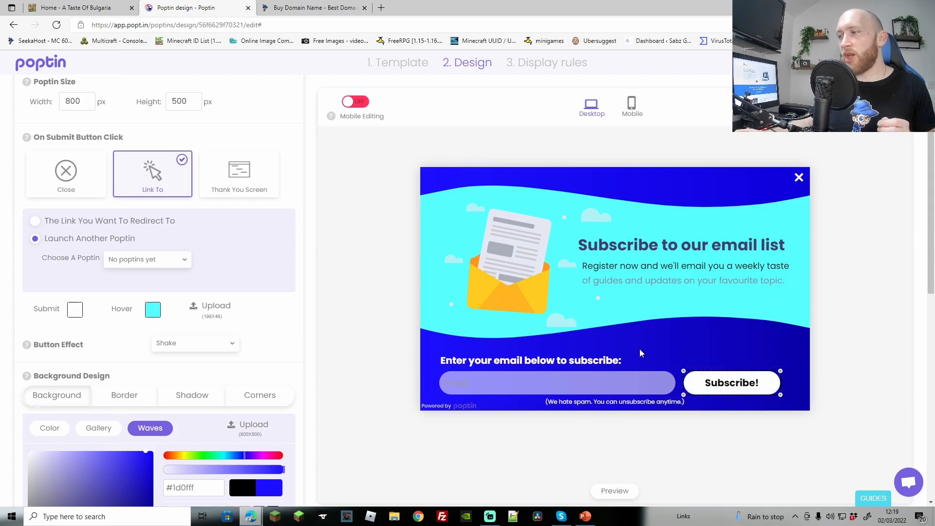
# Turn on the round 100 × 100 px "Click" teaser for desktop, then return to the Main screen
pyautogui.scroll(-8, 249, 304)
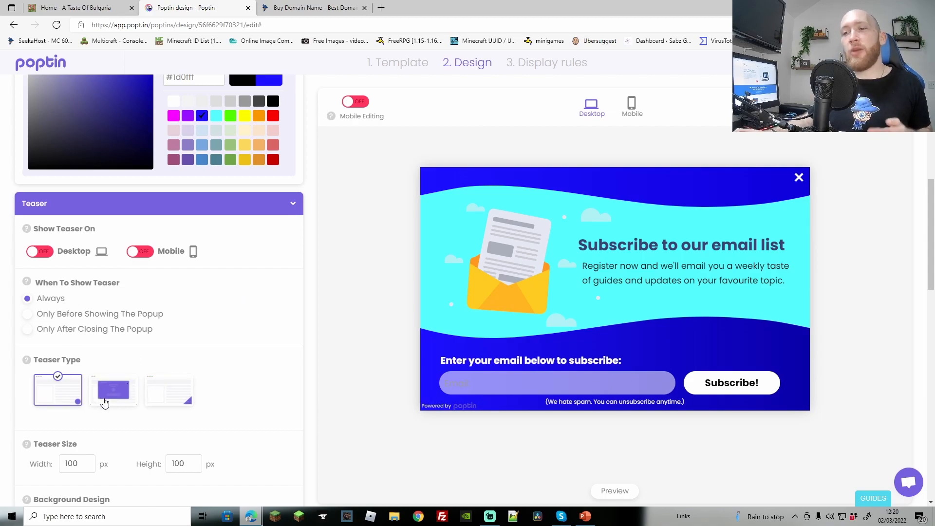
pyautogui.click(68, 407)
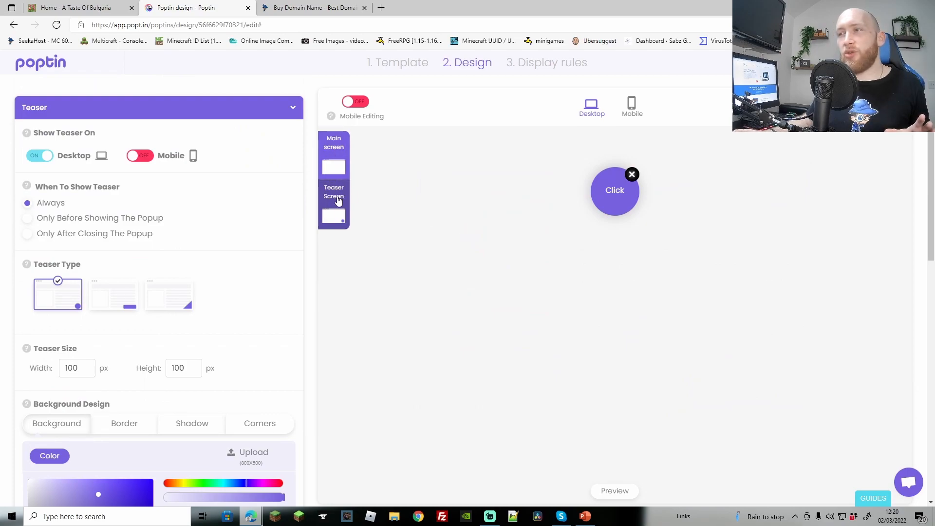
pyautogui.click(333, 167)
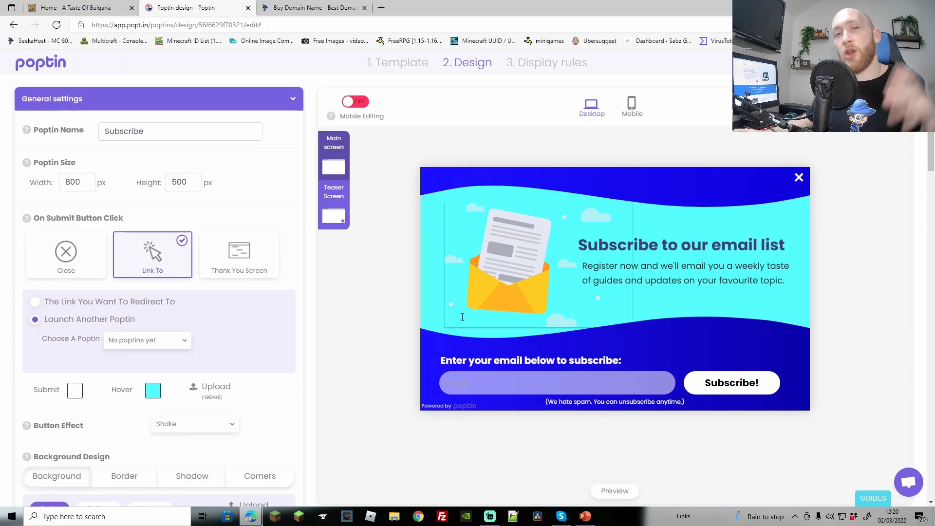
# Turn the desktop teaser off and scroll down the settings to Add elements
pyautogui.click(797, 180)
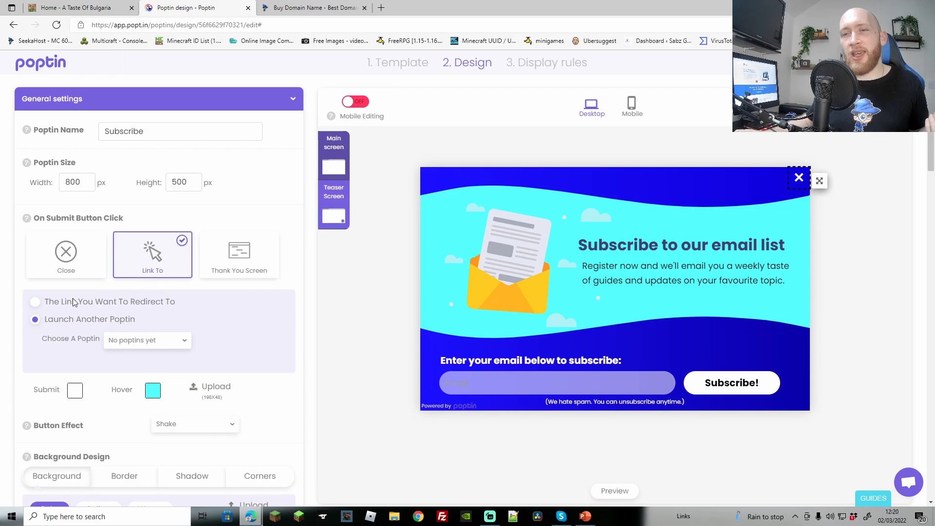
pyautogui.scroll(-10, 188, 313)
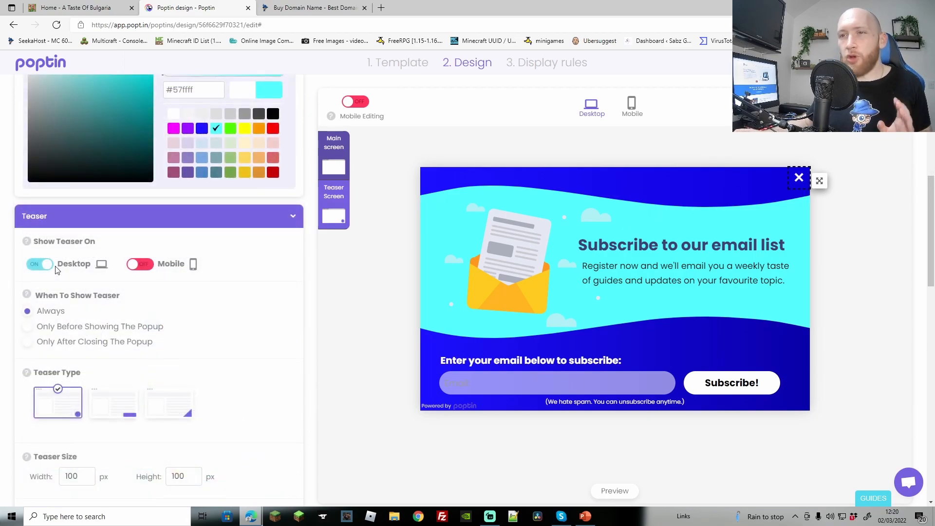
pyautogui.click(41, 266)
pyautogui.scroll(-8, 228, 346)
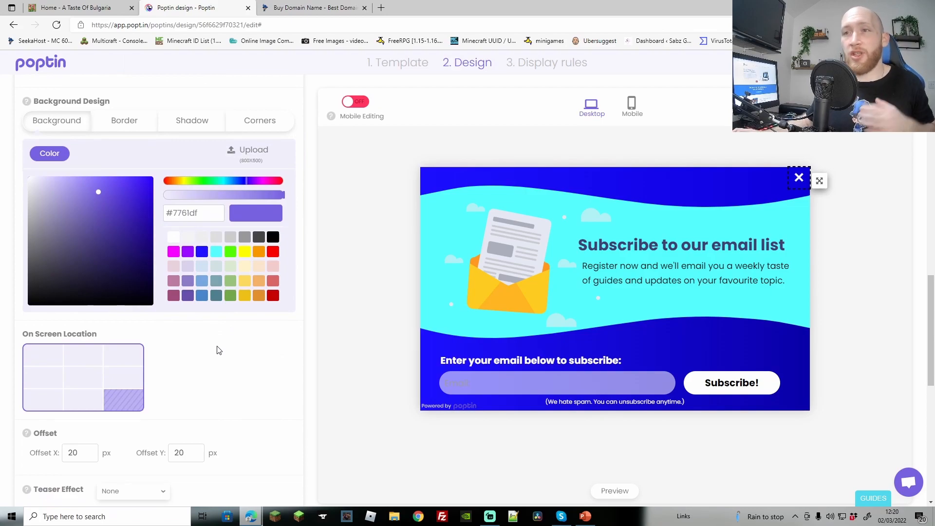
pyautogui.scroll(-1, 171, 292)
pyautogui.scroll(2, 163, 273)
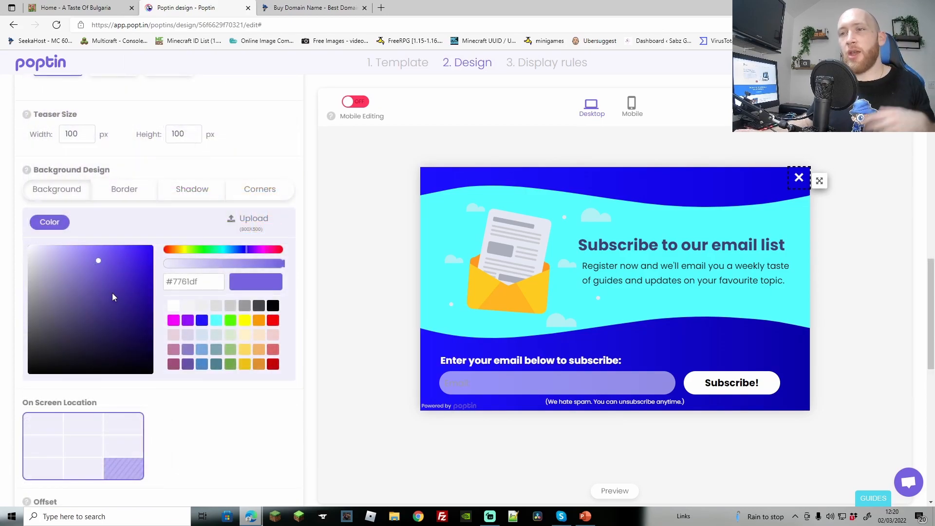
pyautogui.scroll(-4, 112, 297)
pyautogui.scroll(-3, 89, 243)
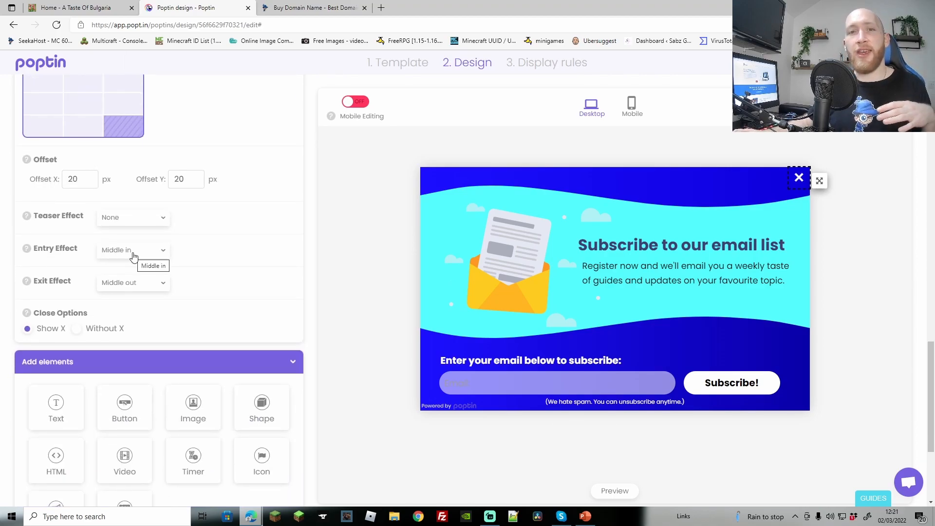
pyautogui.scroll(-4, 195, 268)
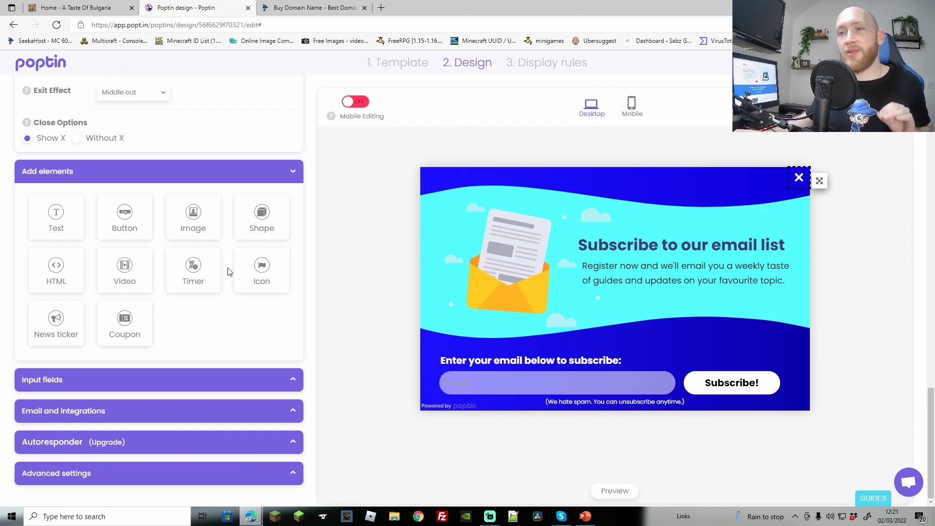
# Add a COUPONCODE element, move it to the top right, then delete it
pyautogui.click(127, 323)
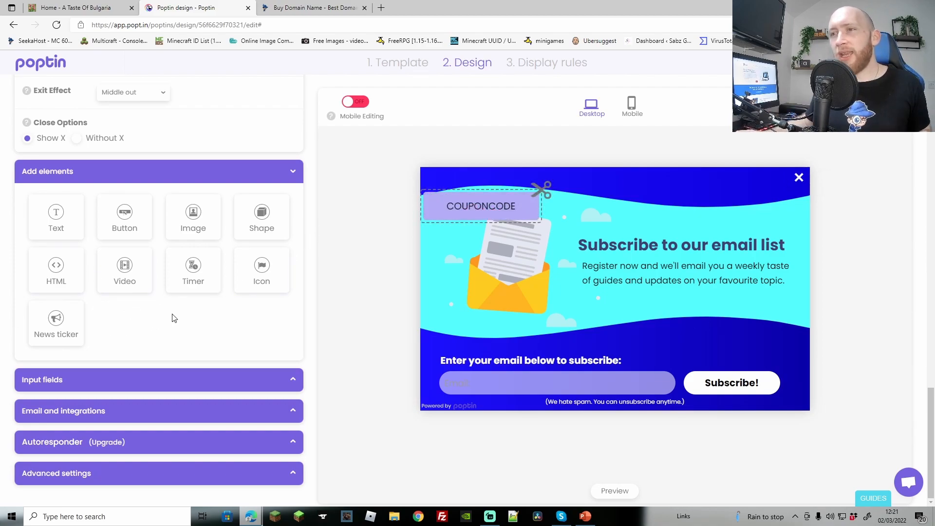
pyautogui.moveTo(551, 214); pyautogui.dragTo(777, 194)
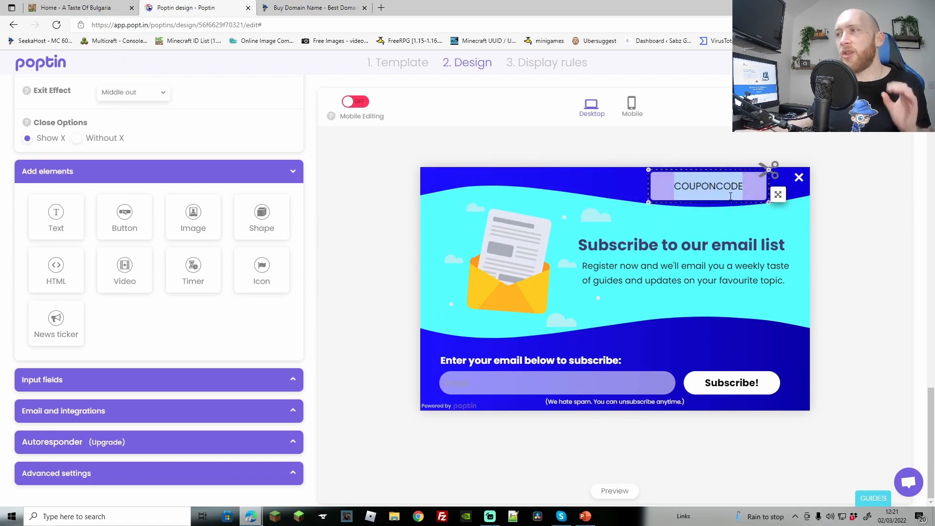
pyautogui.doubleClick(720, 199)
pyautogui.click(846, 214)
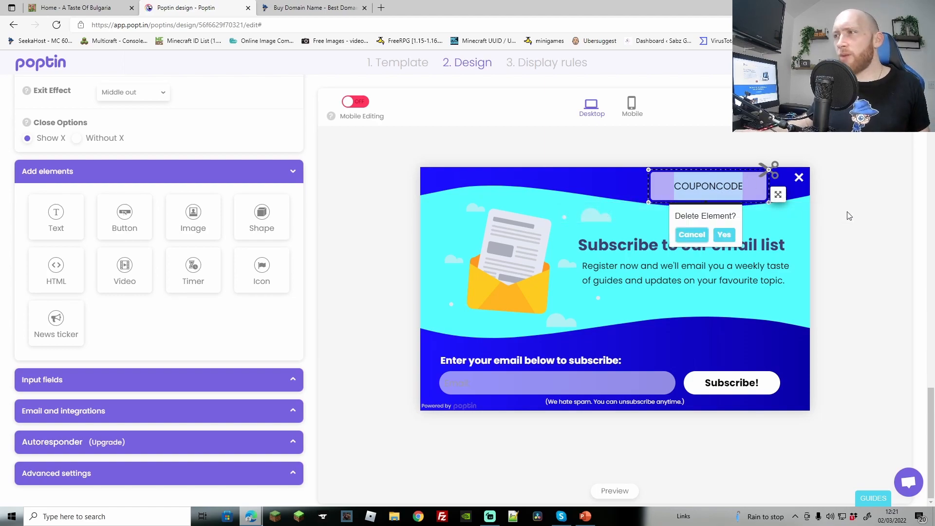
pyautogui.click(723, 235)
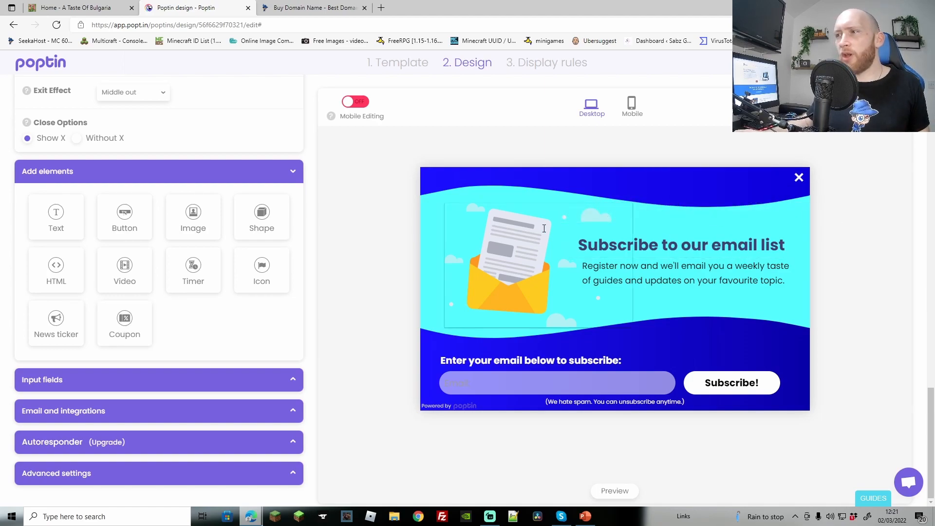
# Expand the Input fields settings, showing the single Email field at 100% width
pyautogui.click(522, 261)
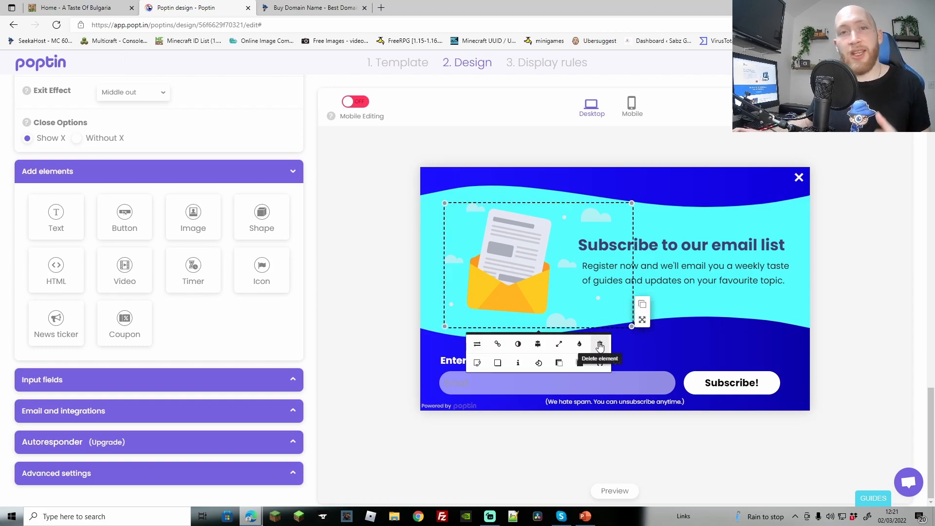
pyautogui.click(381, 244)
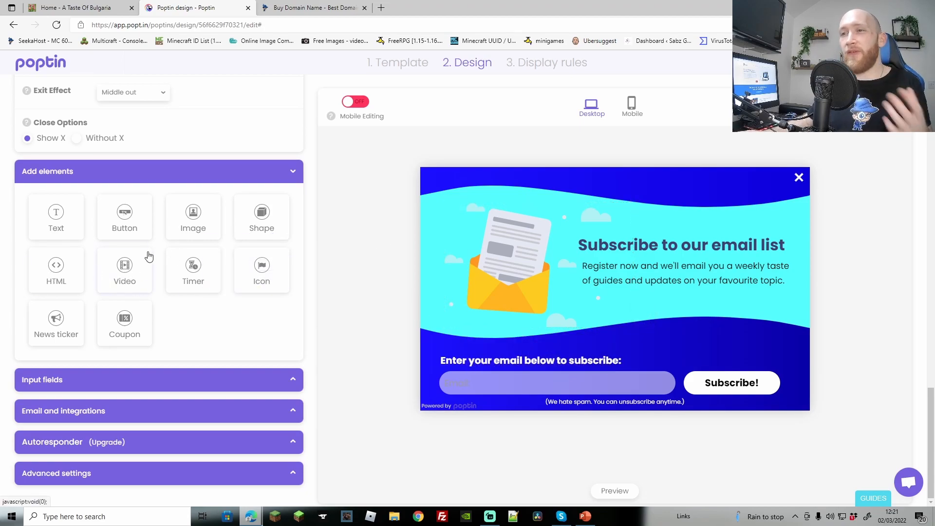
pyautogui.click(114, 214)
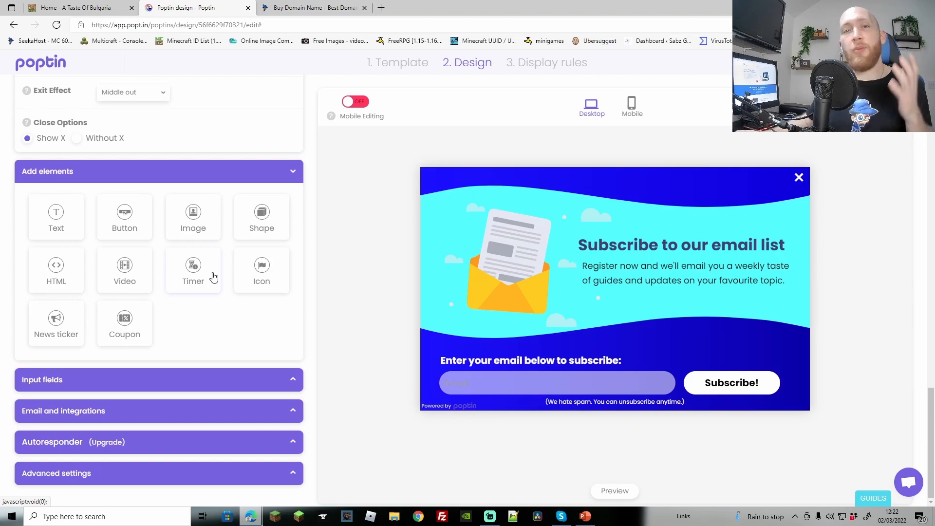
pyautogui.click(126, 385)
# Add a Name field to the subscribe form below Email
pyautogui.scroll(-3, 201, 308)
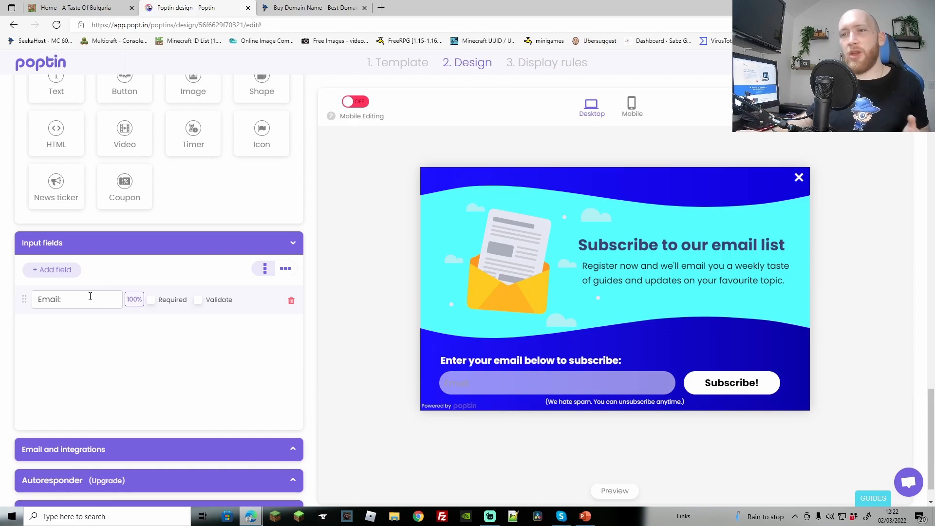
pyautogui.click(59, 267)
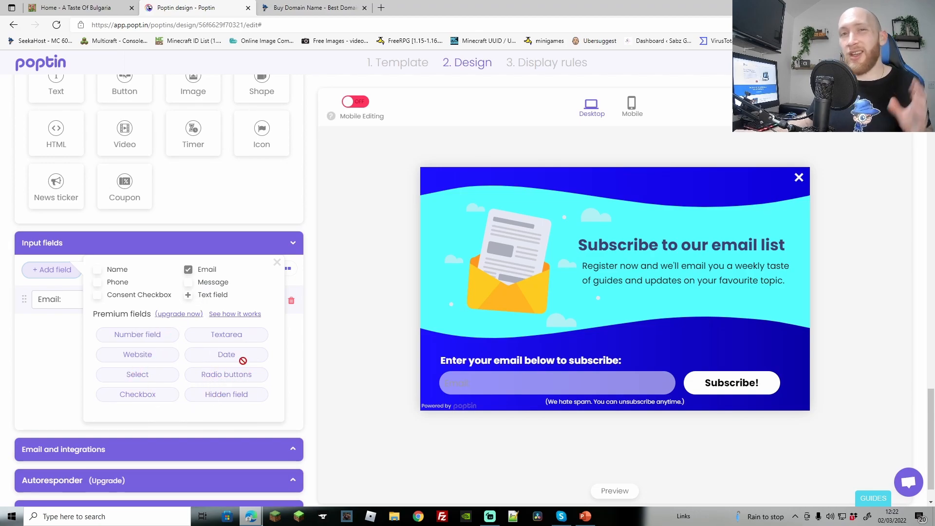
pyautogui.click(99, 271)
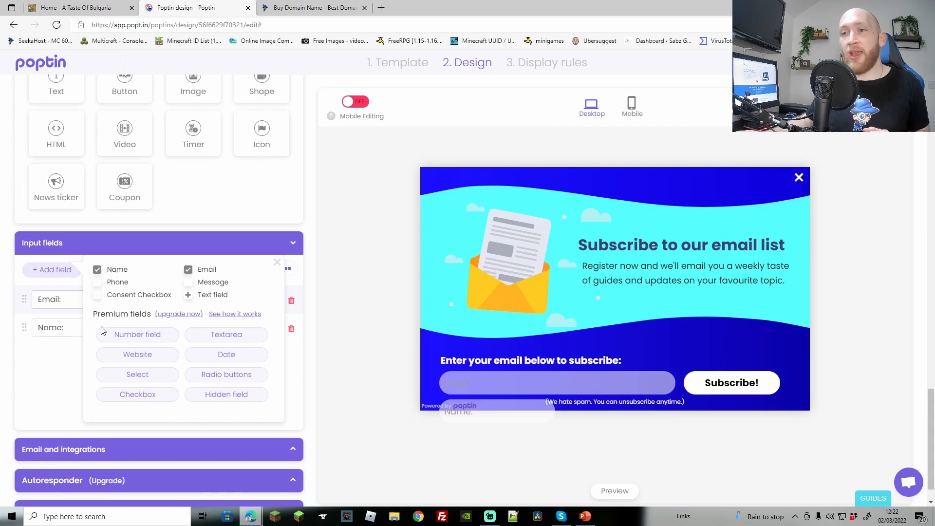
pyautogui.click(277, 263)
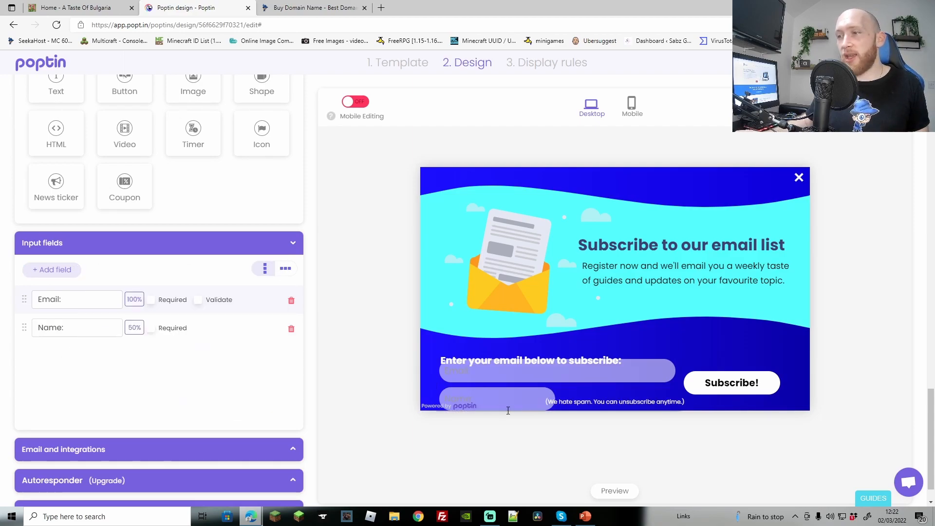
# Try 50% width and side-by-side layouts, leaving both fields stacked at 100% width
pyautogui.click(134, 299)
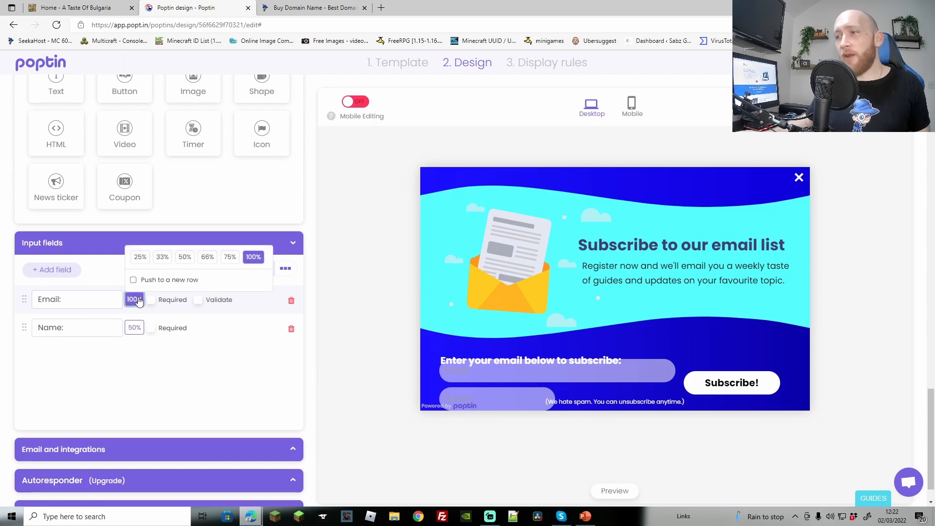
pyautogui.click(188, 262)
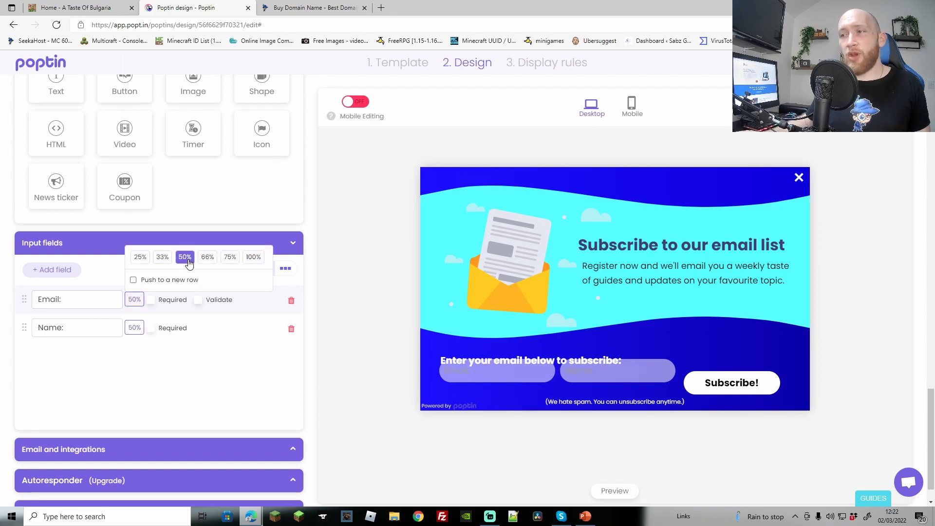
pyautogui.click(581, 373)
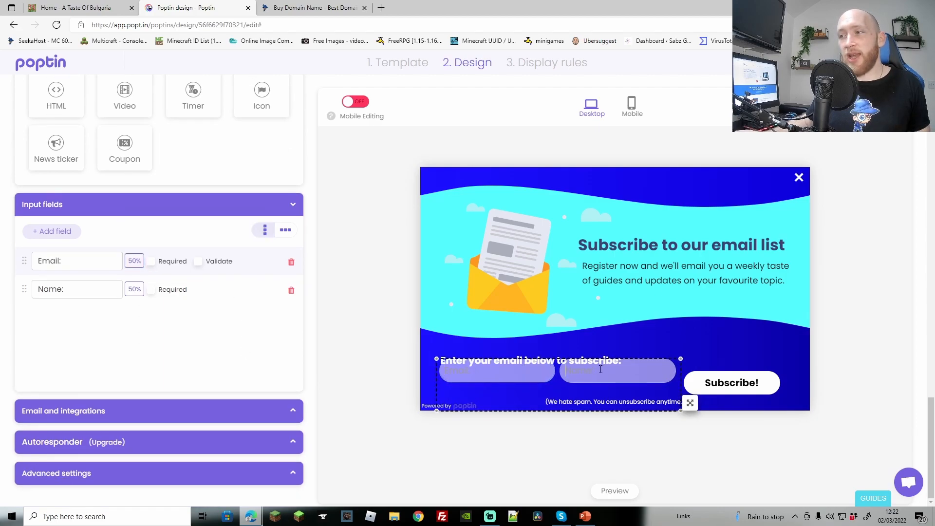
pyautogui.click(600, 388)
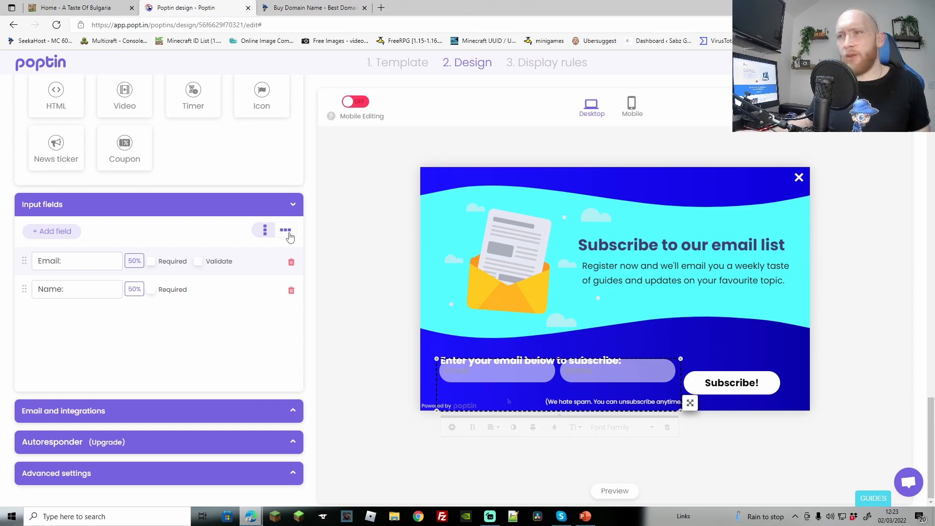
pyautogui.click(268, 232)
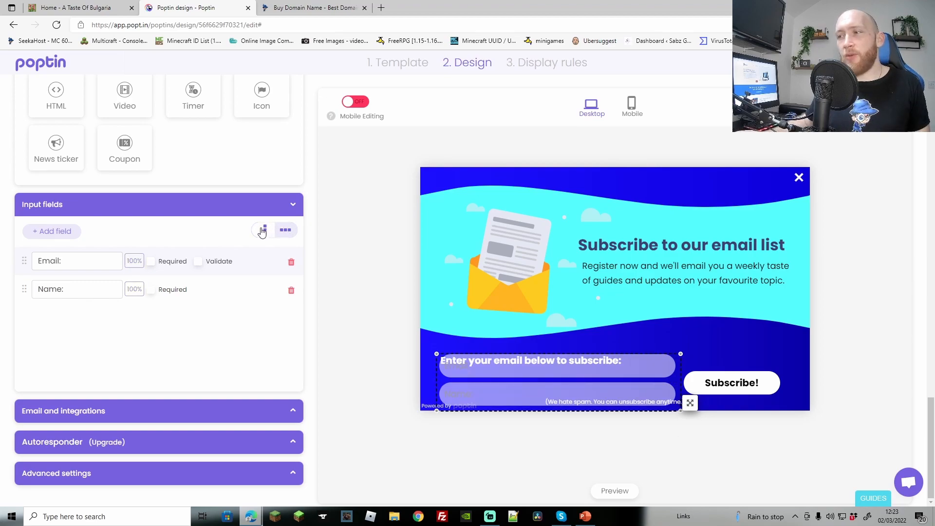
pyautogui.click(261, 232)
pyautogui.click(286, 232)
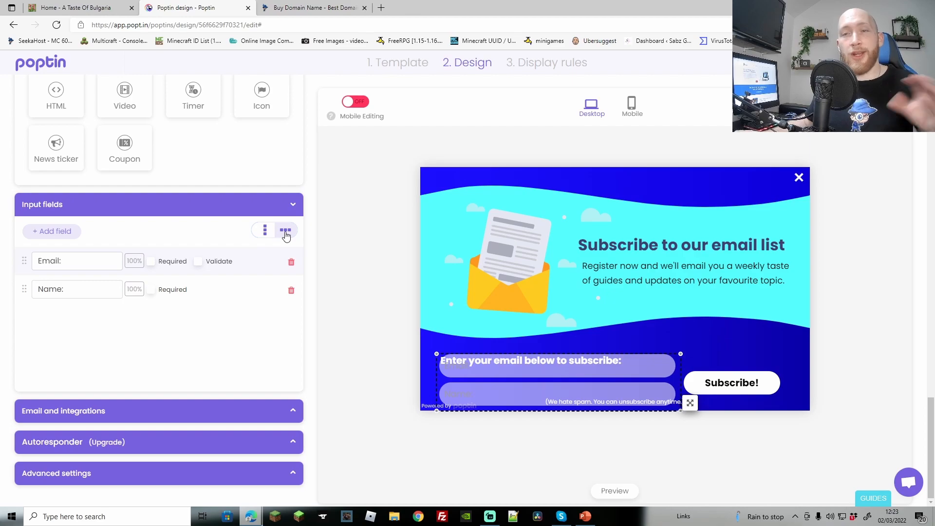
pyautogui.click(676, 359)
# Reposition the heading and fields block, placing Email and Name side by side at 50%
pyautogui.moveTo(688, 362); pyautogui.dragTo(689, 349)
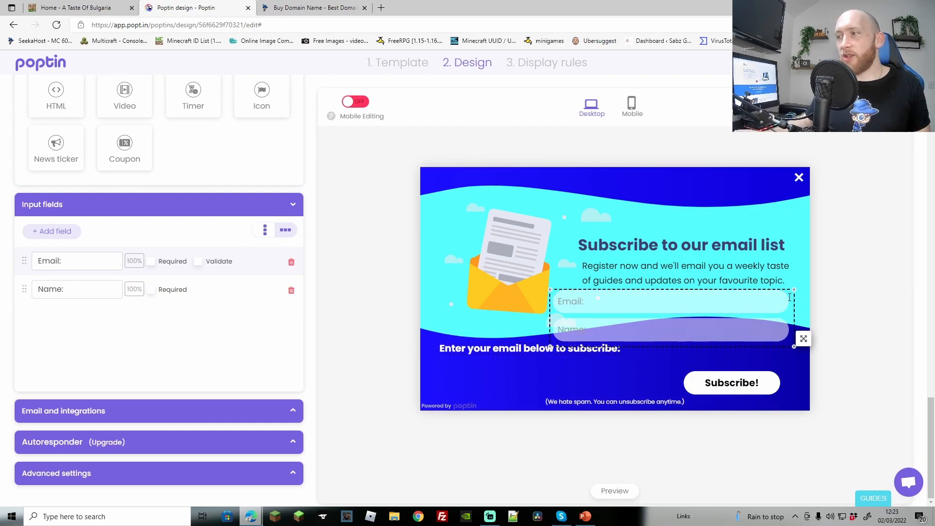
pyautogui.click(806, 344)
pyautogui.moveTo(806, 344); pyautogui.dragTo(680, 398)
pyautogui.click(266, 232)
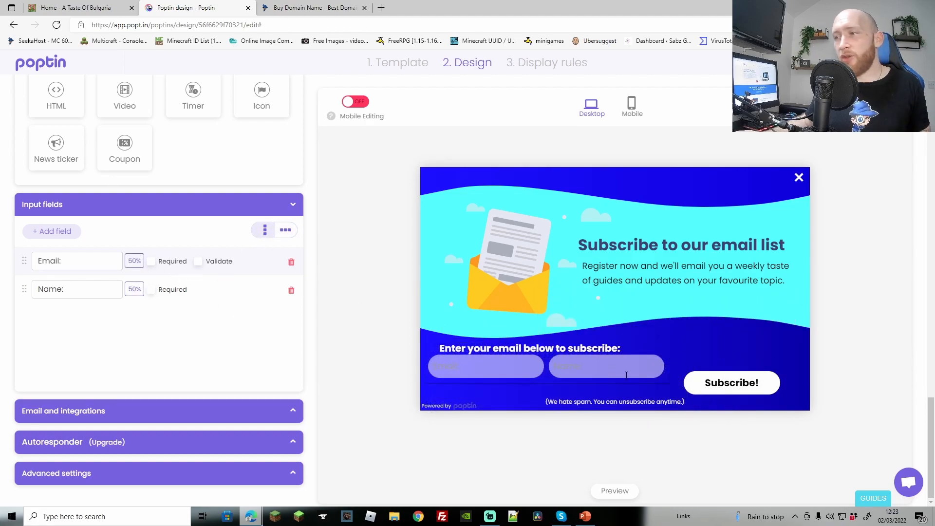
pyautogui.moveTo(678, 376); pyautogui.dragTo(678, 384)
# Reword the heading to "Enter your email & name below to subscribe:"
pyautogui.click(595, 348)
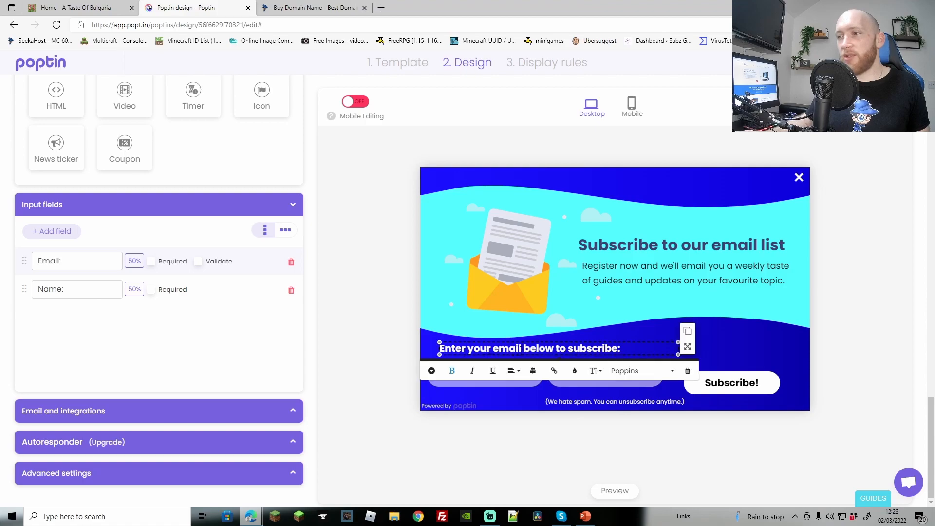
pyautogui.click(496, 349)
pyautogui.write('name &')
pyautogui.click(694, 351)
pyautogui.click(543, 381)
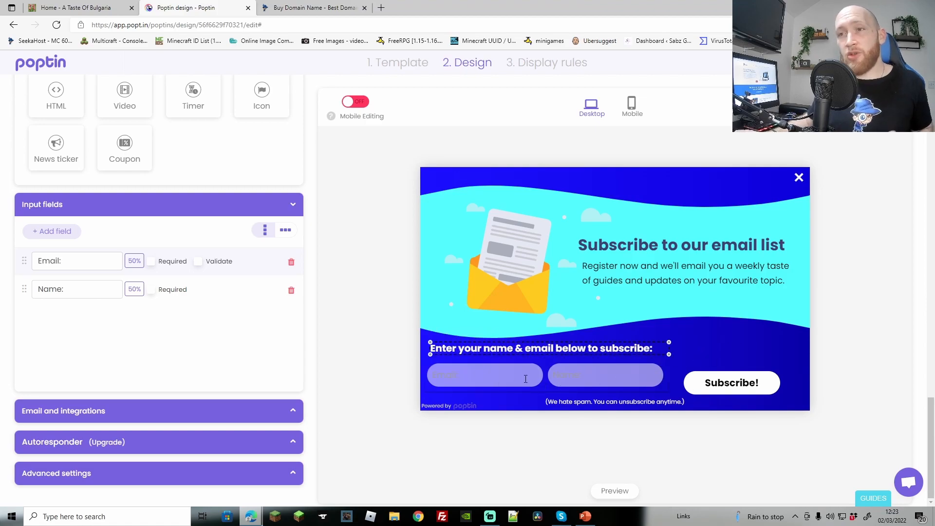
pyautogui.click(553, 354)
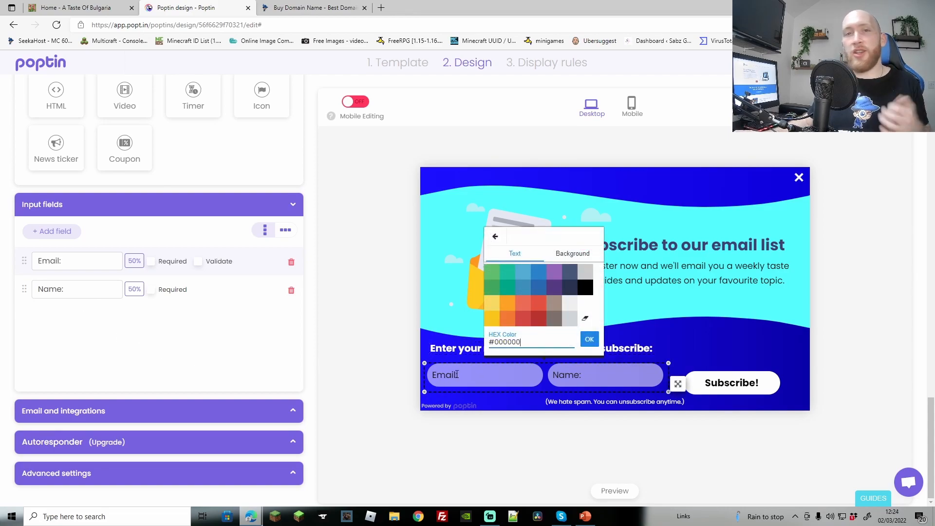
pyautogui.click(490, 377)
pyautogui.click(720, 299)
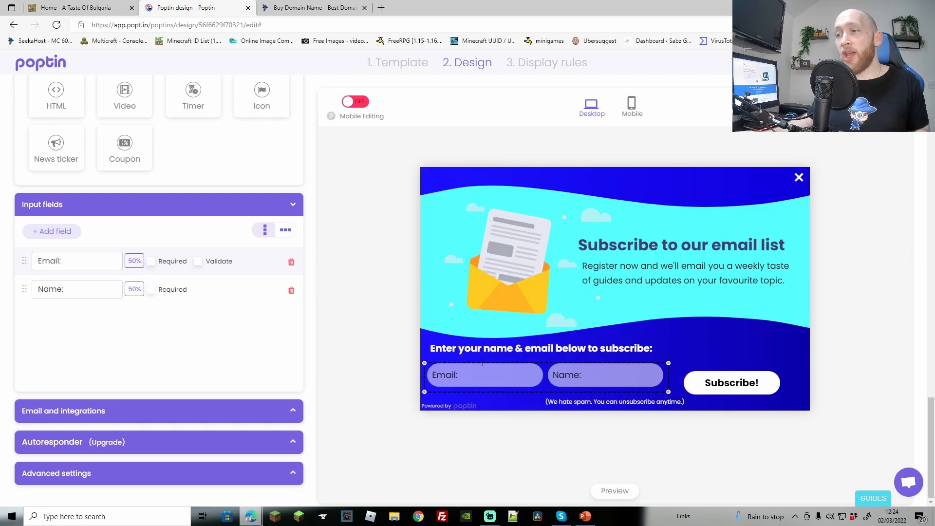
pyautogui.moveTo(554, 348); pyautogui.dragTo(484, 347)
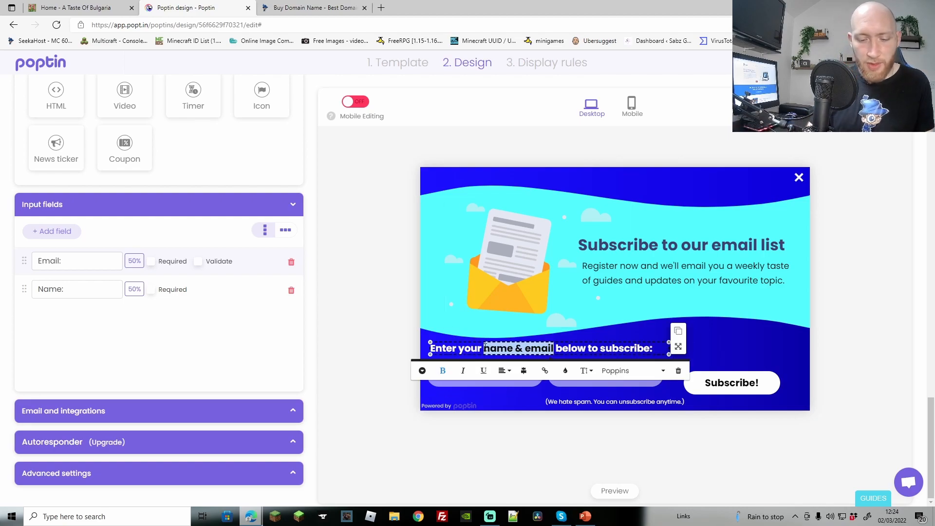
pyautogui.write('email & name')
pyautogui.click(615, 420)
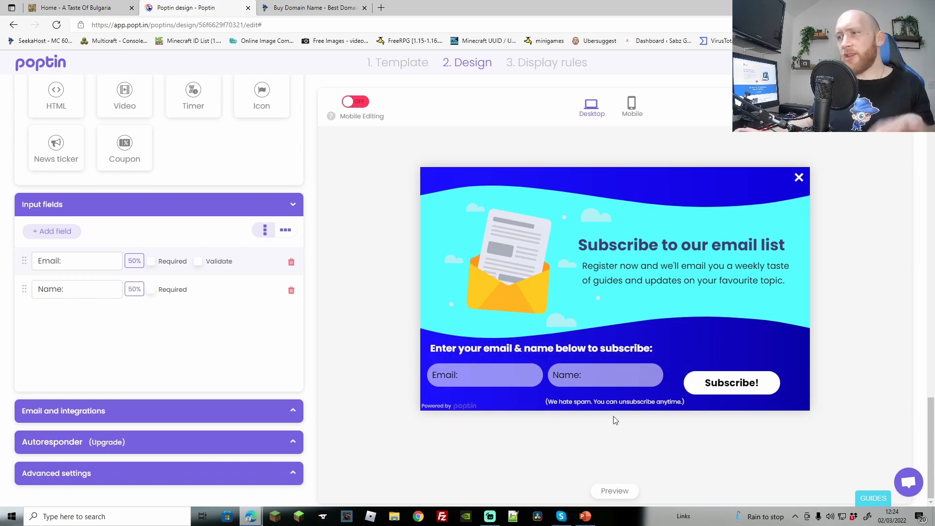
# In Email and integrations, add a second recipient e-mail address for subscriber notifications
pyautogui.click(268, 418)
pyautogui.scroll(-4, 265, 411)
pyautogui.scroll(-1, 265, 410)
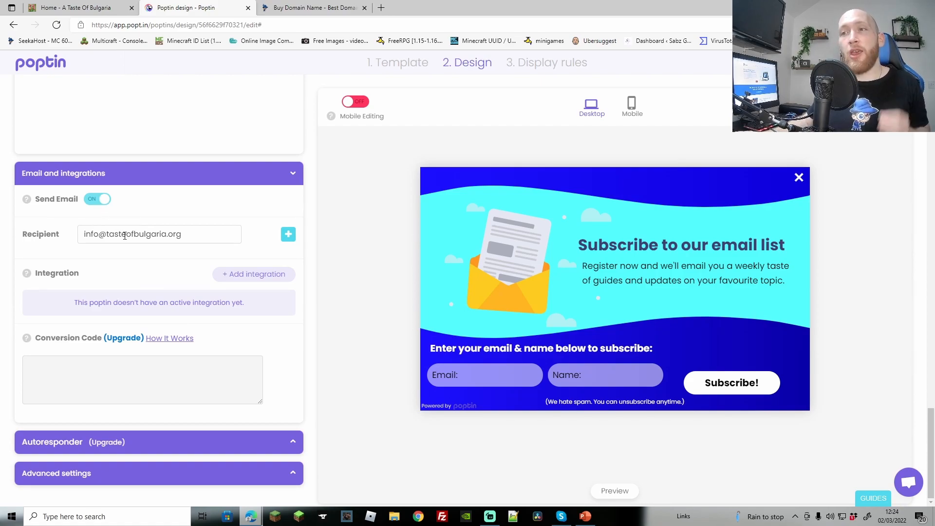
pyautogui.click(288, 234)
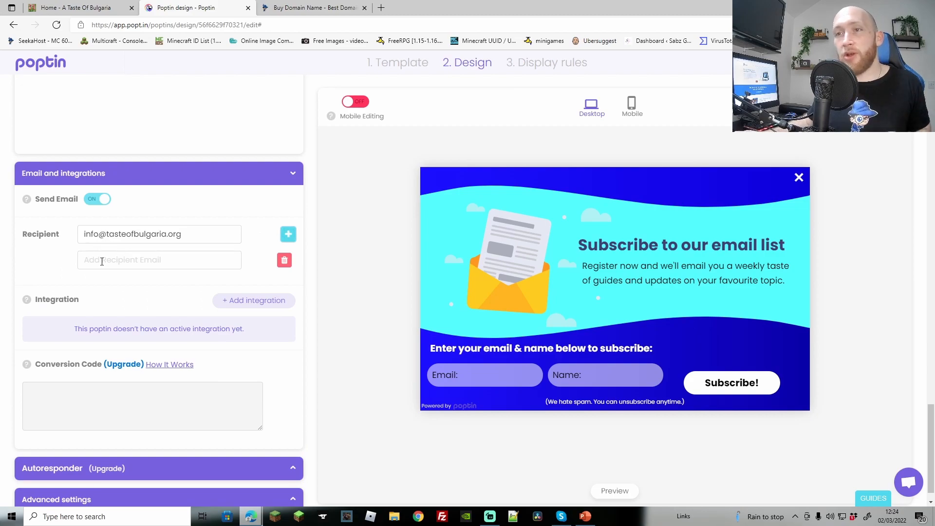
pyautogui.click(146, 281)
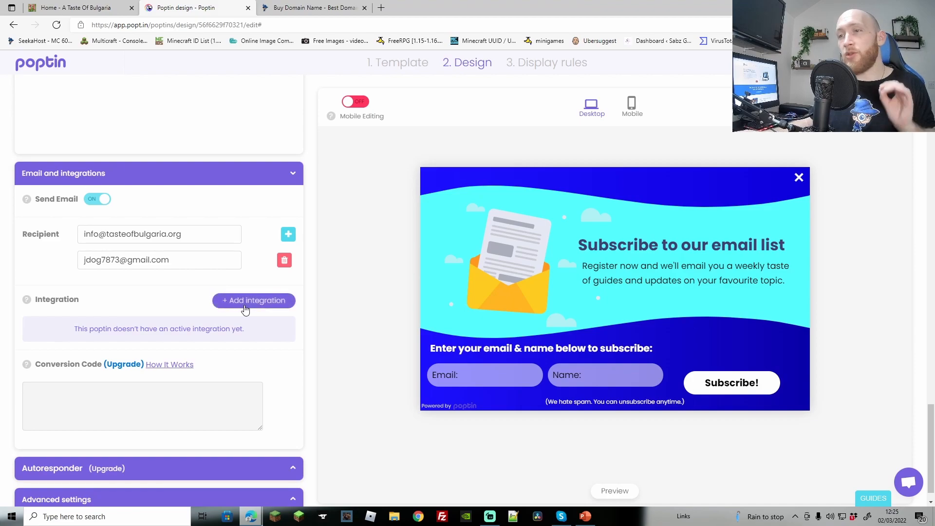
pyautogui.scroll(-1, 154, 276)
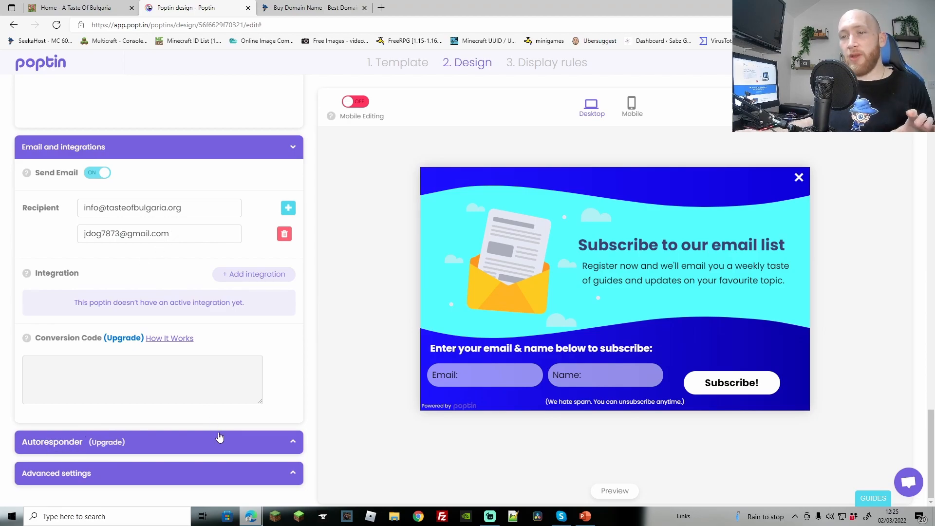
# In the advanced settings, set the popup's entry animation to Fade in and its exit animation to Bounce out
pyautogui.click(290, 477)
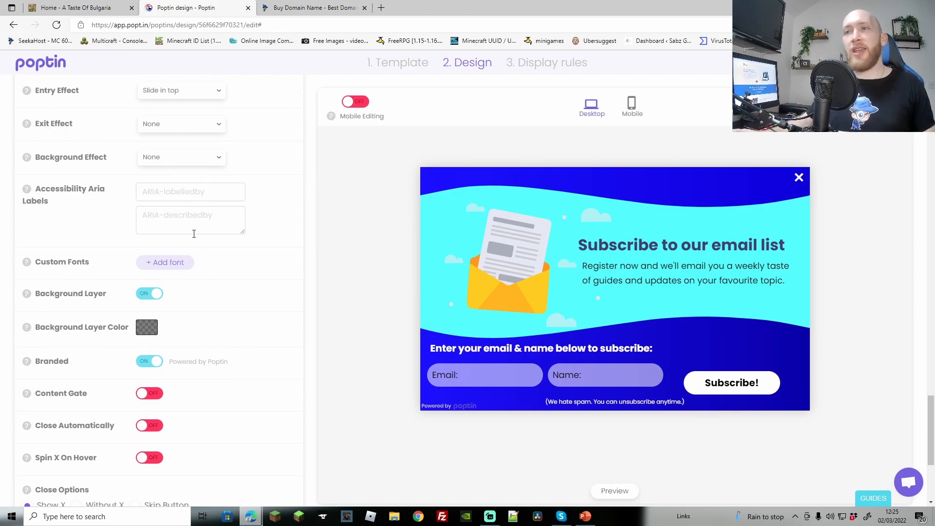
pyautogui.click(223, 96)
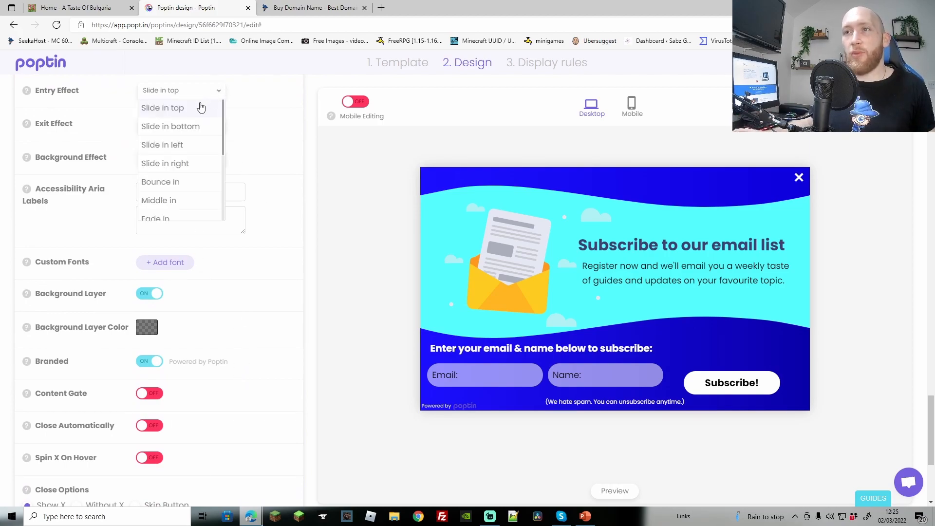
pyautogui.scroll(-1, 176, 178)
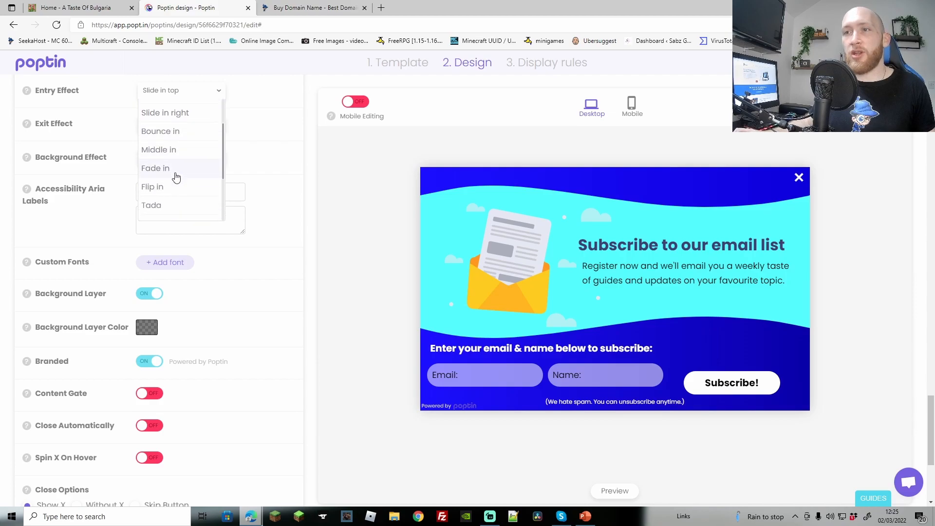
pyautogui.click(166, 164)
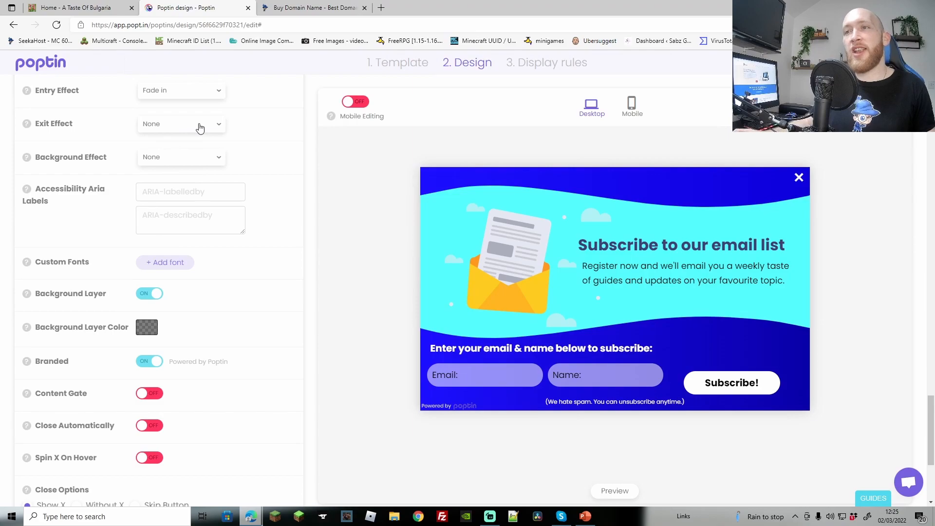
pyautogui.click(200, 128)
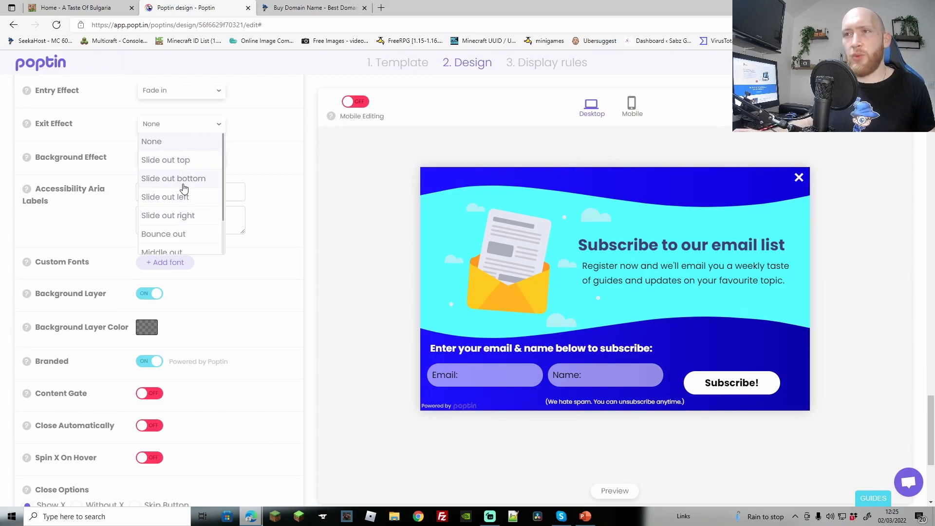
pyautogui.scroll(-1, 183, 189)
pyautogui.click(176, 189)
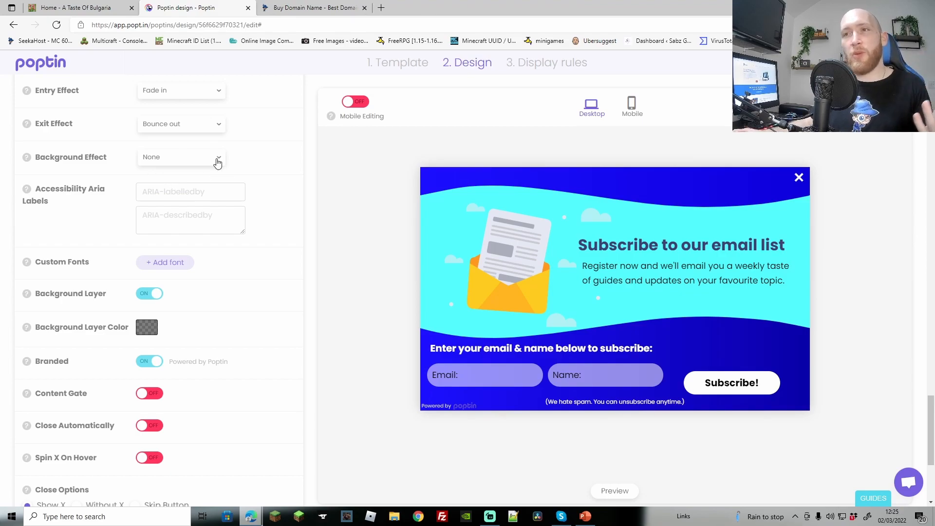
# Preview the Binary, Wheel and Snow background effects in turn, keeping Snow
pyautogui.click(218, 161)
pyautogui.click(170, 194)
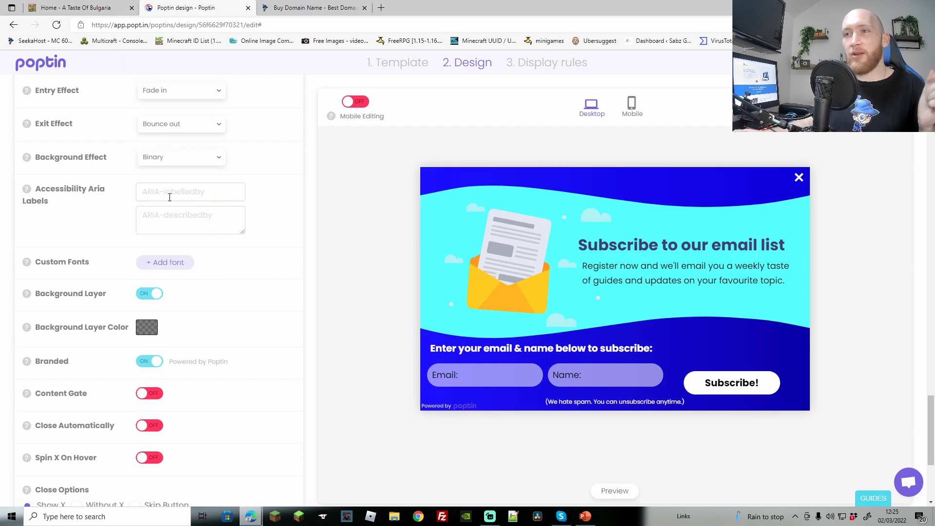
pyautogui.click(613, 491)
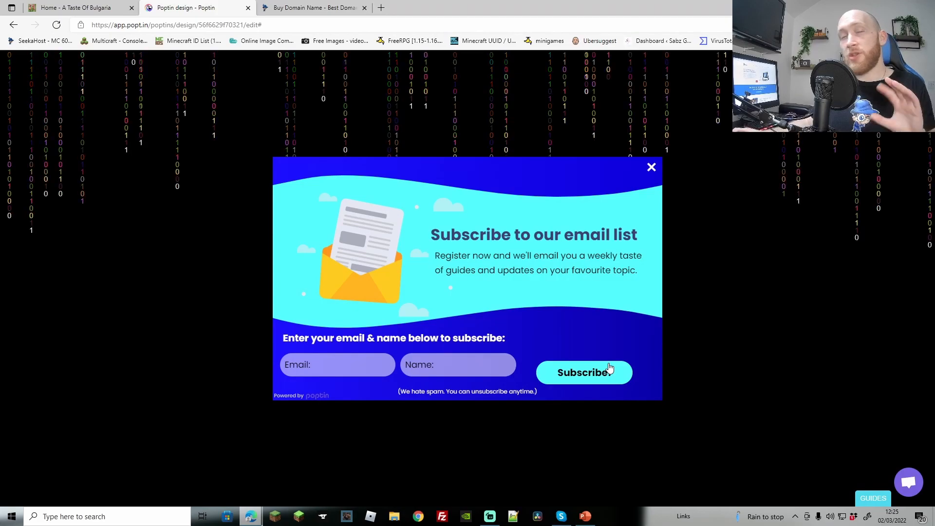
pyautogui.click(651, 168)
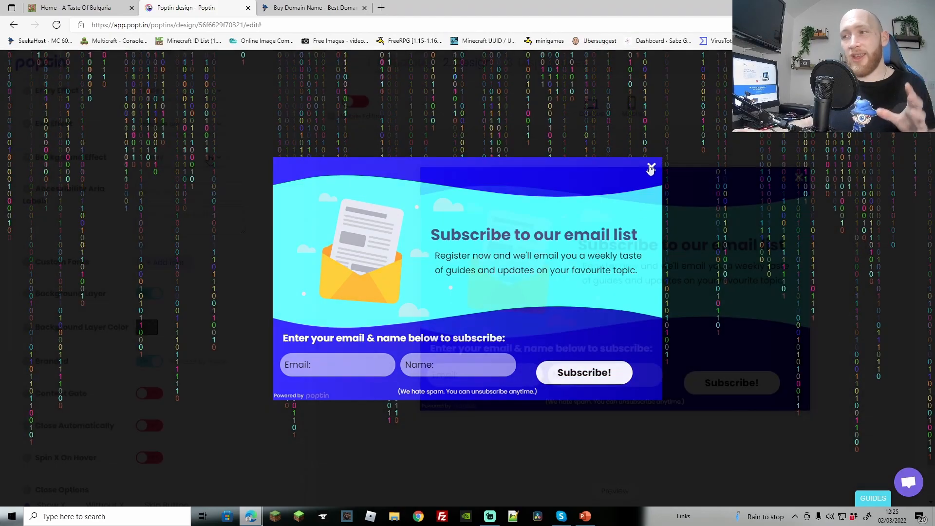
pyautogui.click(209, 159)
pyautogui.click(163, 232)
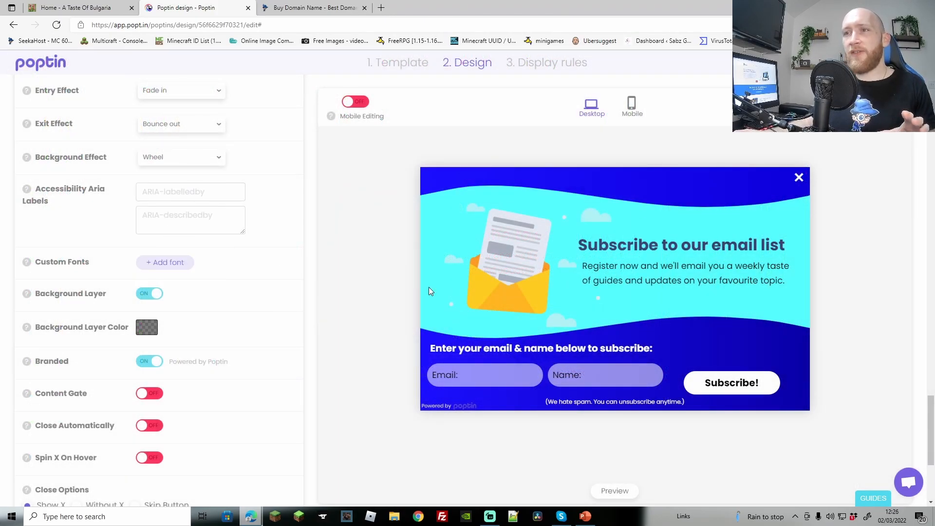
pyautogui.click(606, 491)
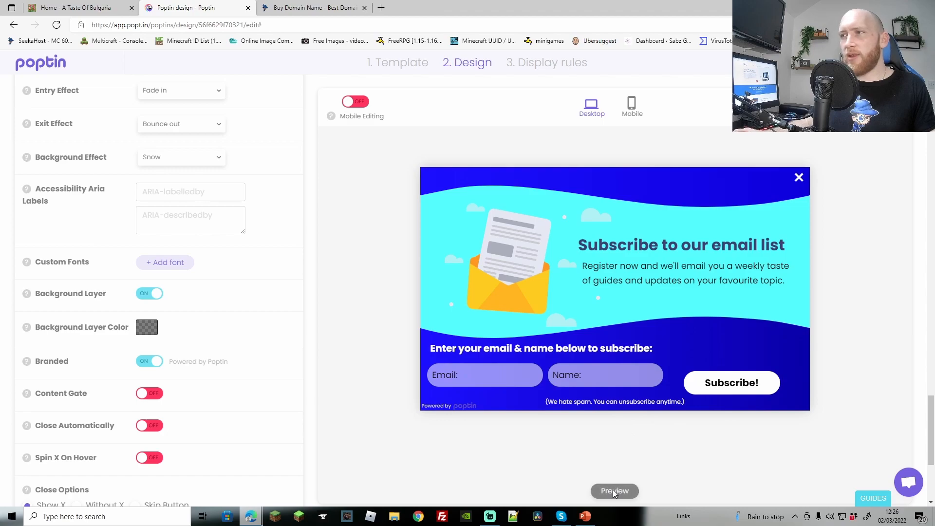
pyautogui.click(609, 491)
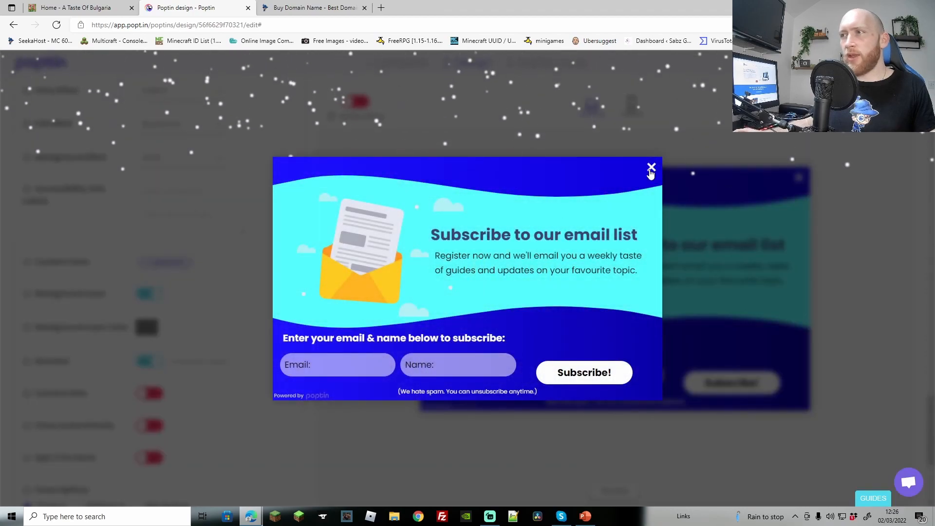
pyautogui.click(650, 169)
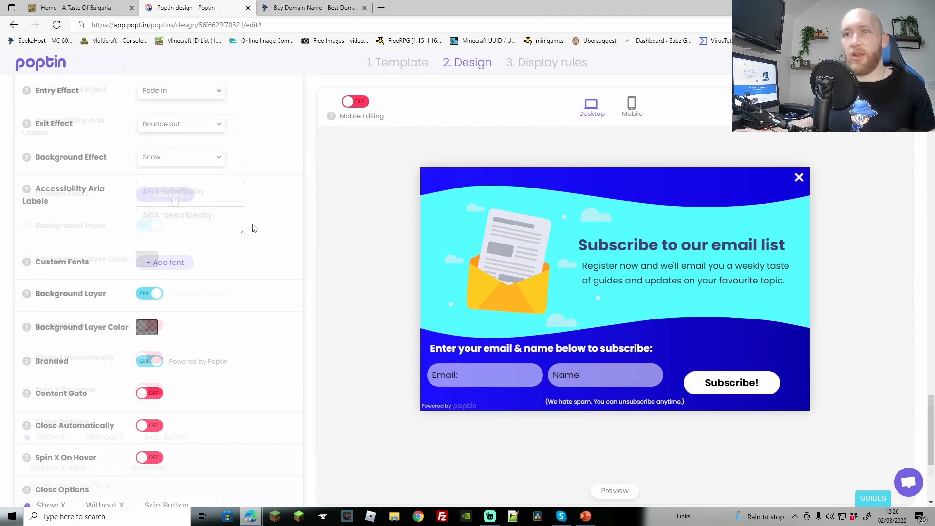
# Turn on Spin X On Hover, set Display X After to 3, and add the hover message 'Are you sure?'
pyautogui.scroll(-1, 174, 200)
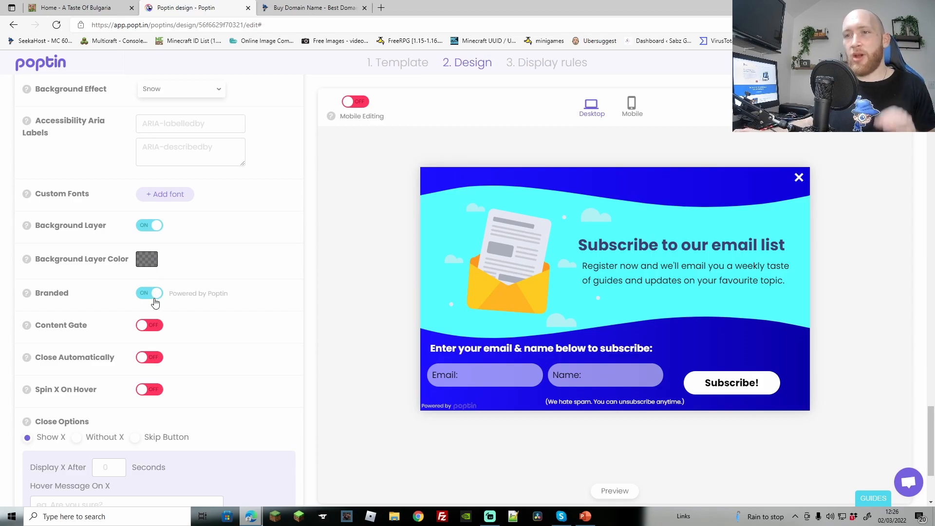
pyautogui.scroll(-2, 152, 282)
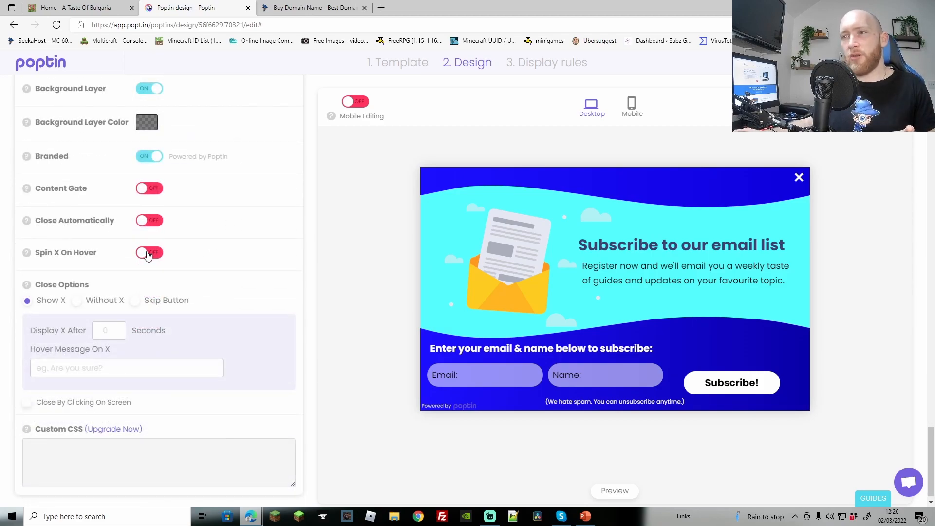
pyautogui.click(148, 254)
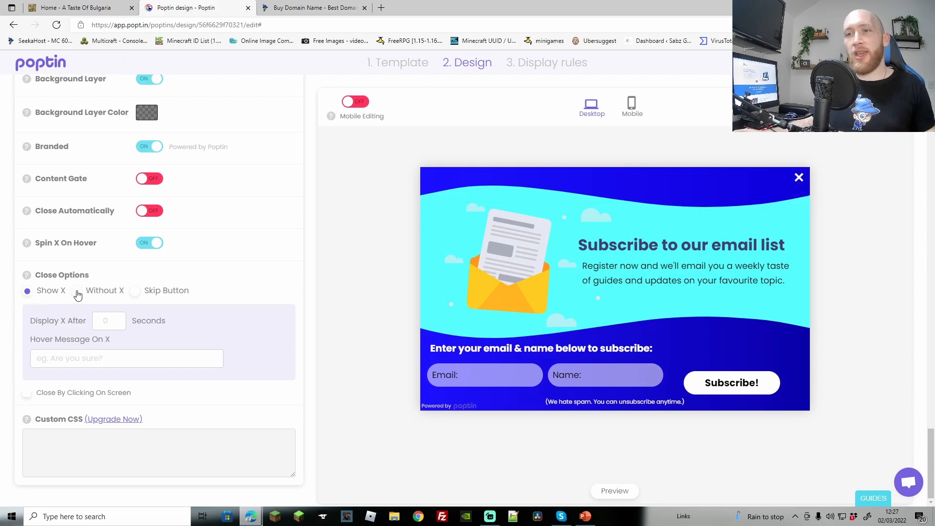
pyautogui.doubleClick(116, 319)
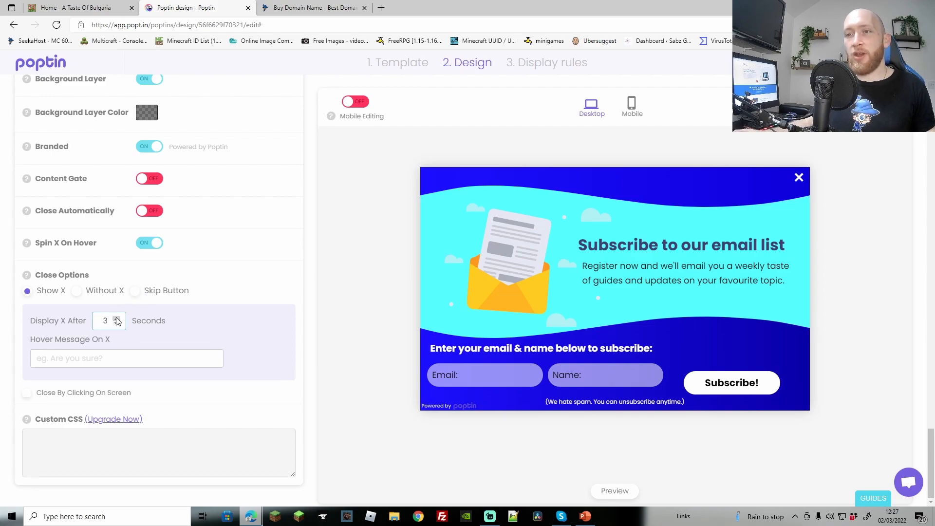
pyautogui.click(615, 490)
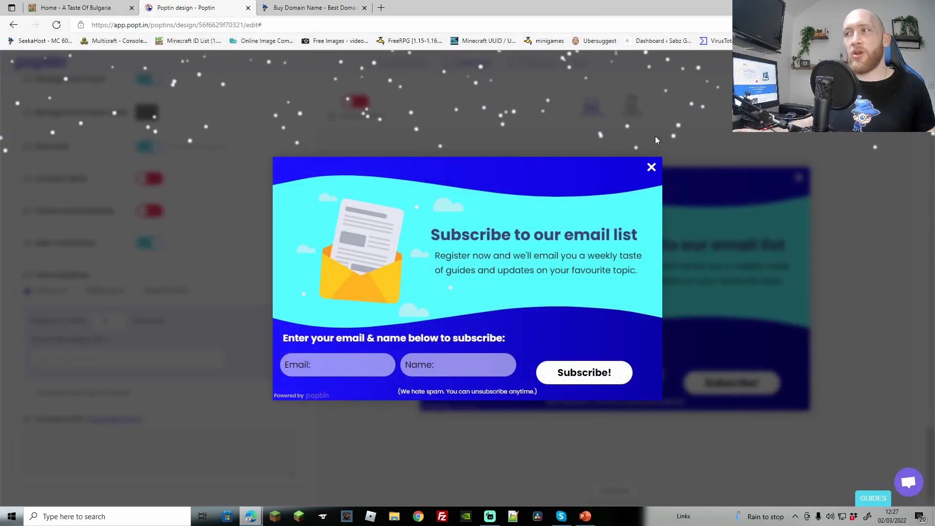
pyautogui.click(651, 167)
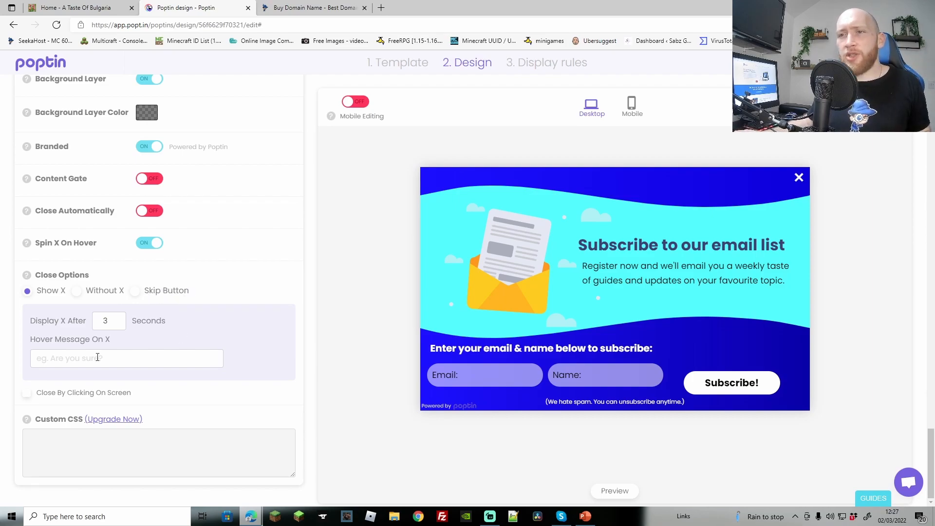
pyautogui.click(99, 363)
pyautogui.write('Are you sure?')
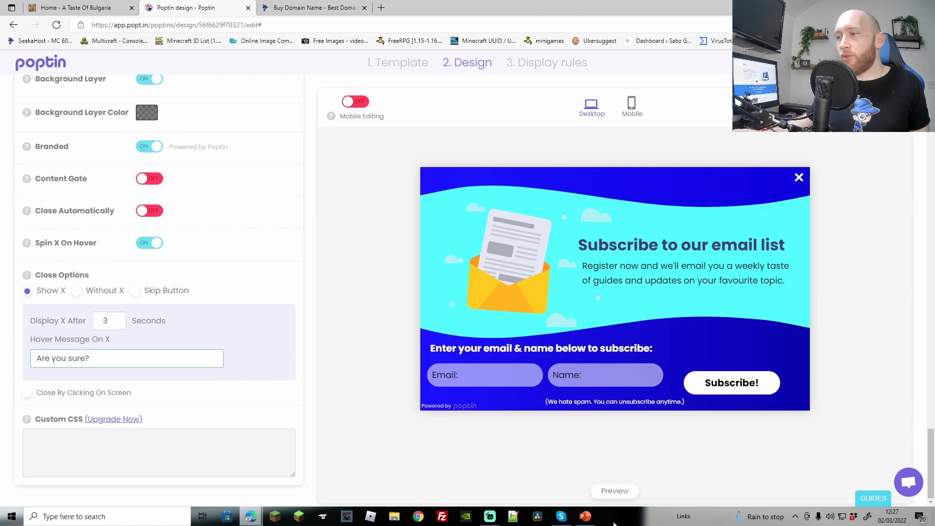
# Preview the popup with its hover message, then go to the '3. Display rules' step
pyautogui.click(619, 492)
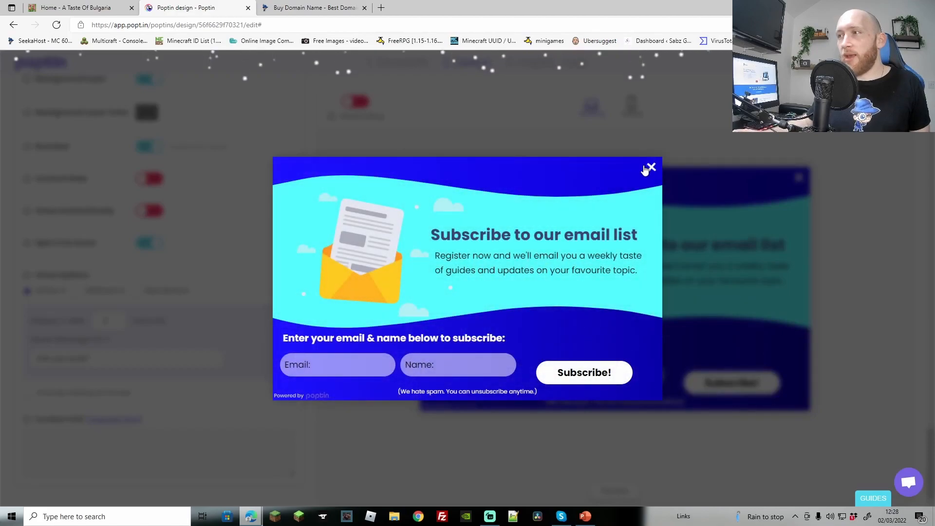
pyautogui.click(650, 167)
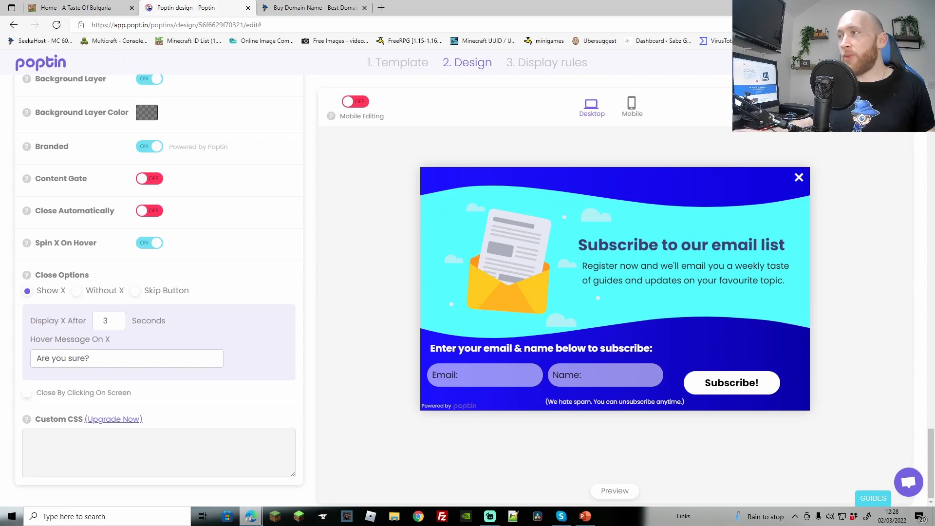
pyautogui.click(899, 62)
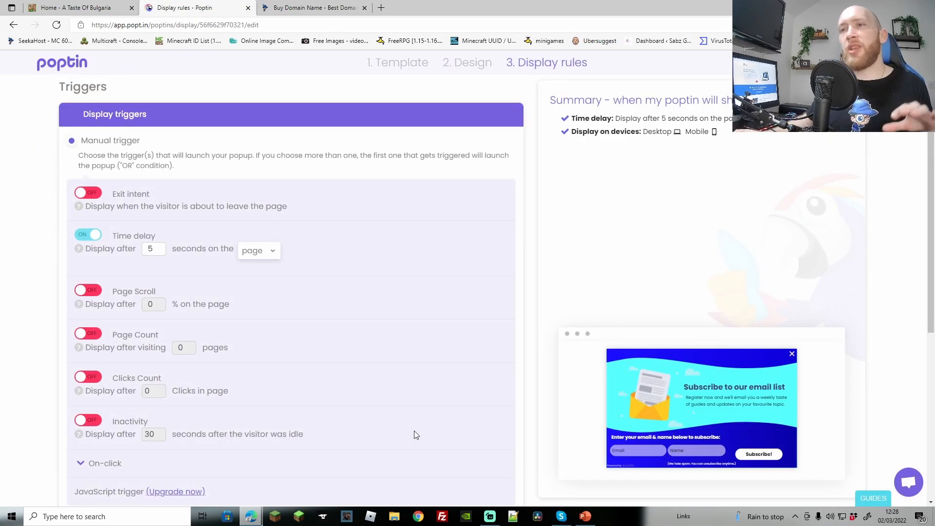
# Set a 4-second time delay counted across the website, and turn on Page Count with 3 pages
pyautogui.scroll(-1, 310, 377)
pyautogui.scroll(1, 328, 372)
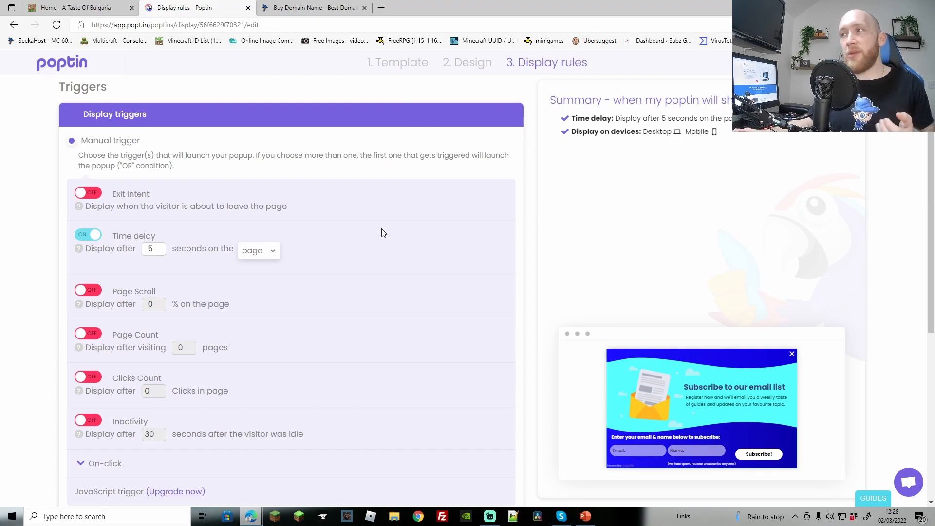
pyautogui.click(160, 252)
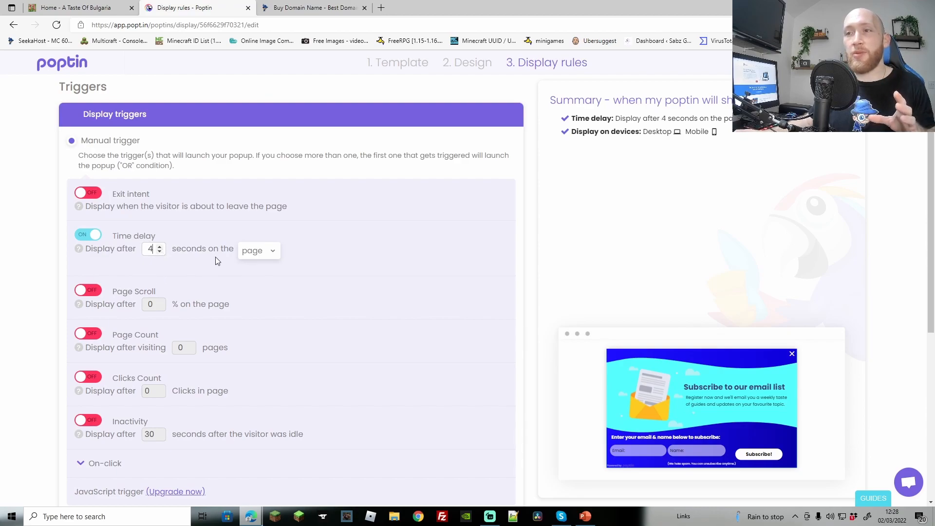
pyautogui.click(271, 253)
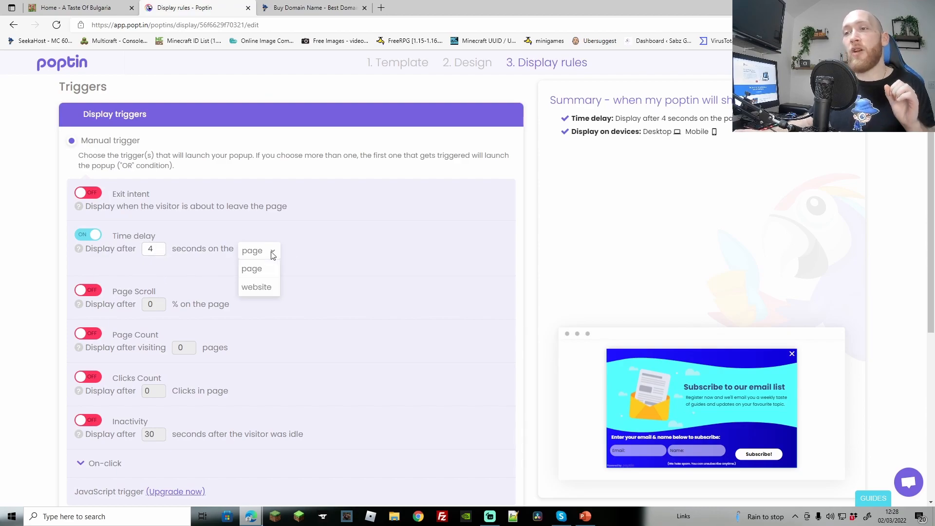
pyautogui.click(258, 288)
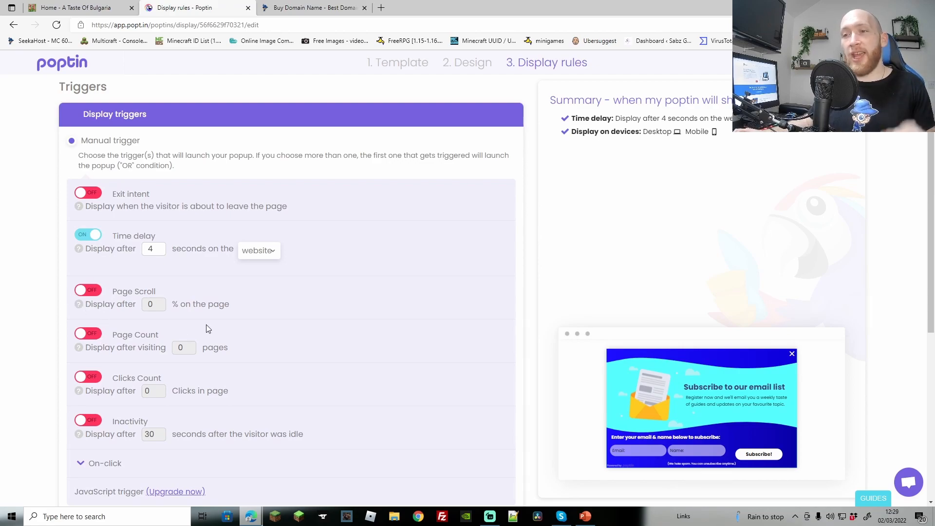
pyautogui.click(190, 345)
pyautogui.click(190, 345)
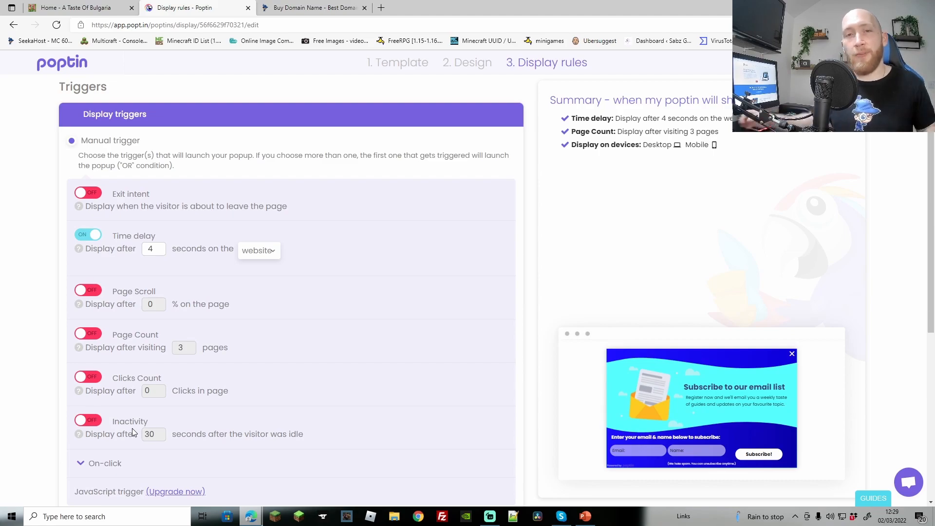
pyautogui.scroll(-5, 132, 428)
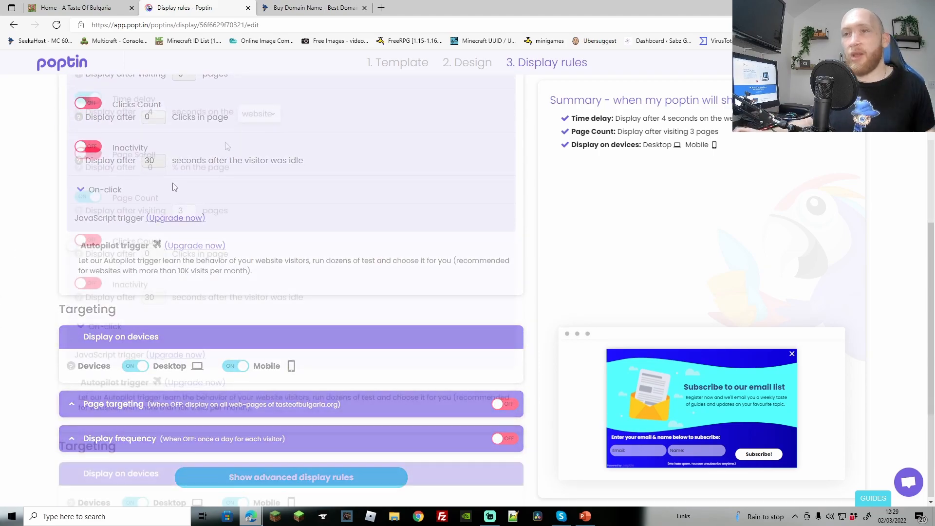
# Expand Page targeting with its rule kept at Contains, and expand Display frequency
pyautogui.scroll(3, 217, 154)
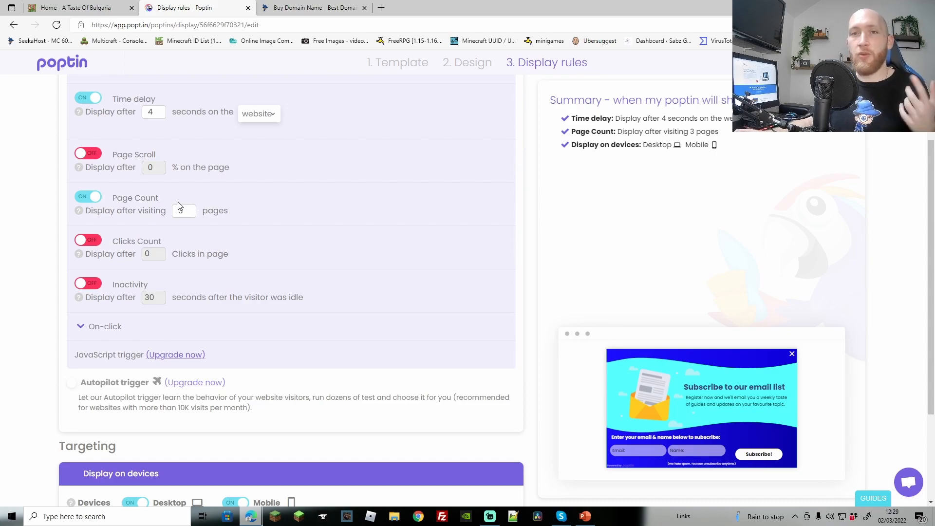
pyautogui.scroll(-2, 199, 209)
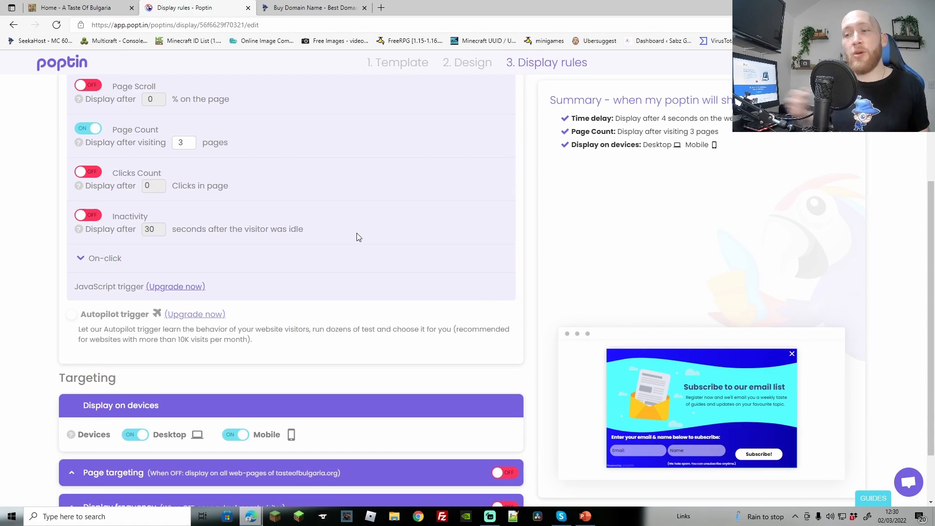
pyautogui.scroll(-2, 346, 273)
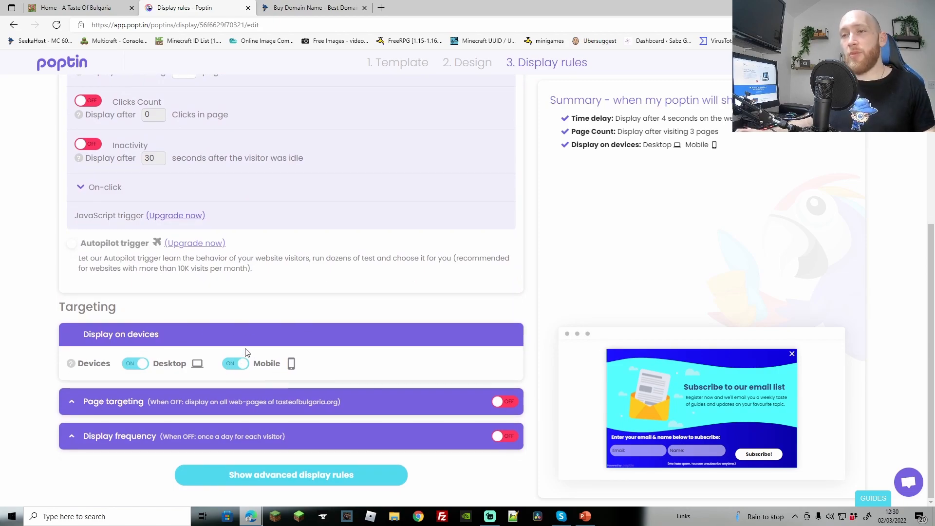
pyautogui.click(200, 404)
pyautogui.scroll(-2, 233, 326)
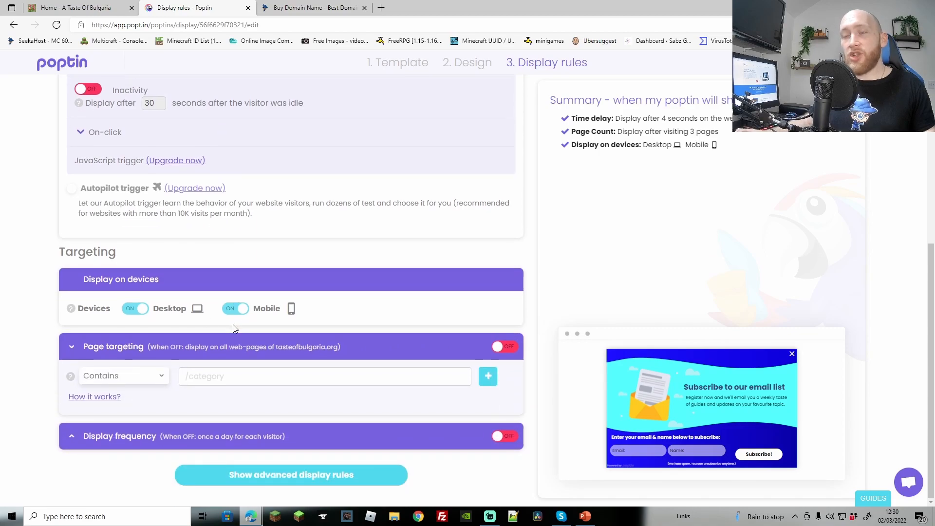
pyautogui.click(164, 378)
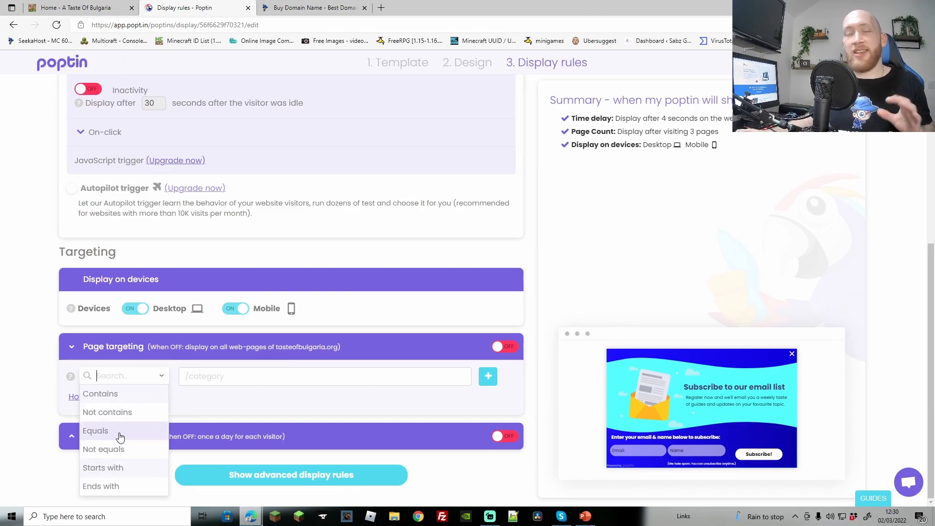
pyautogui.click(246, 410)
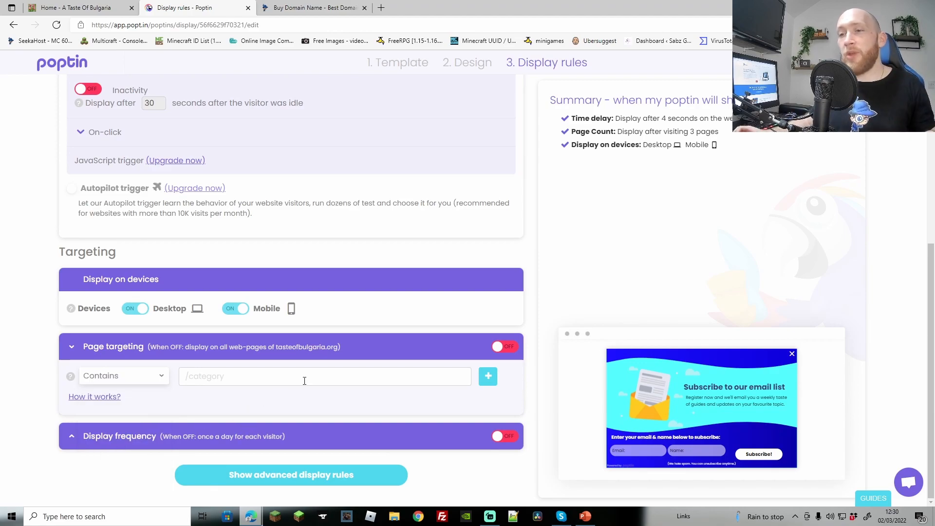
pyautogui.click(346, 433)
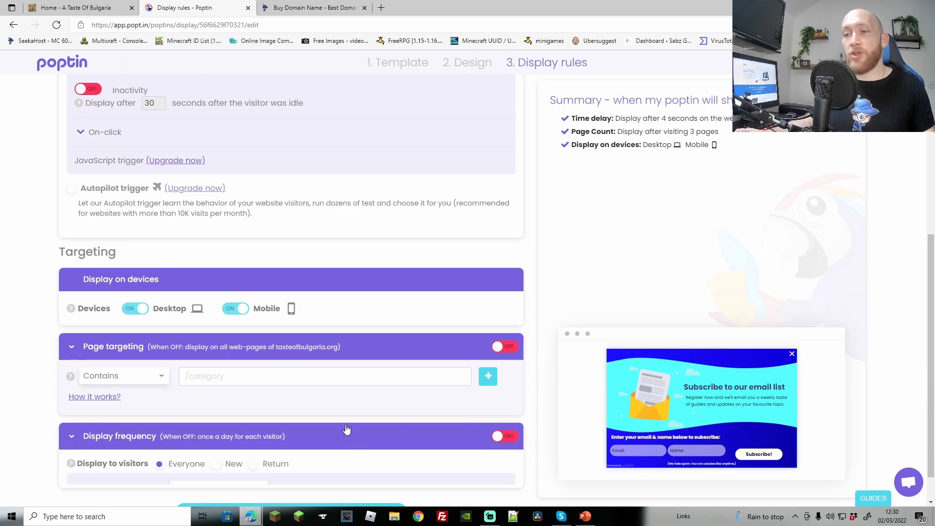
# Set Show to every visitor to 'Once every few days' with 2 days, and expand the advanced display rules
pyautogui.scroll(-2, 340, 414)
pyautogui.scroll(2, 337, 400)
pyautogui.scroll(-3, 337, 397)
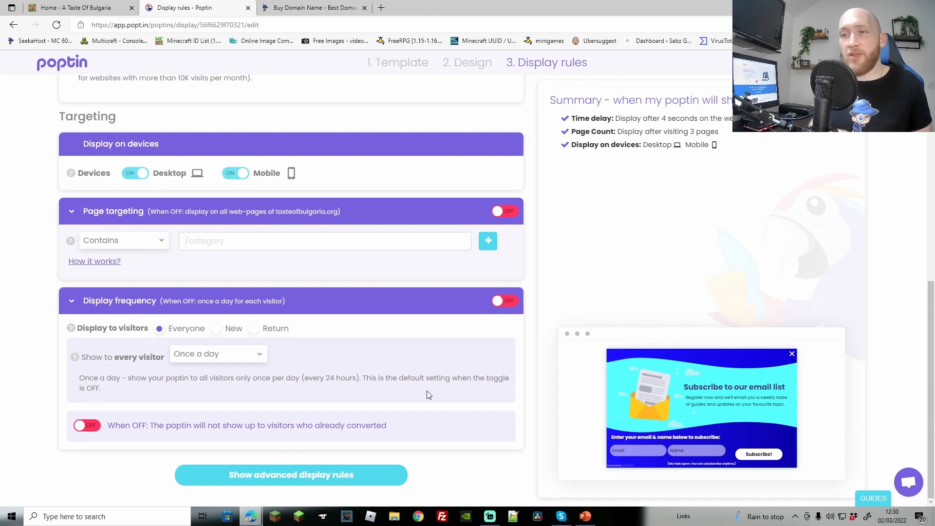
pyautogui.click(250, 363)
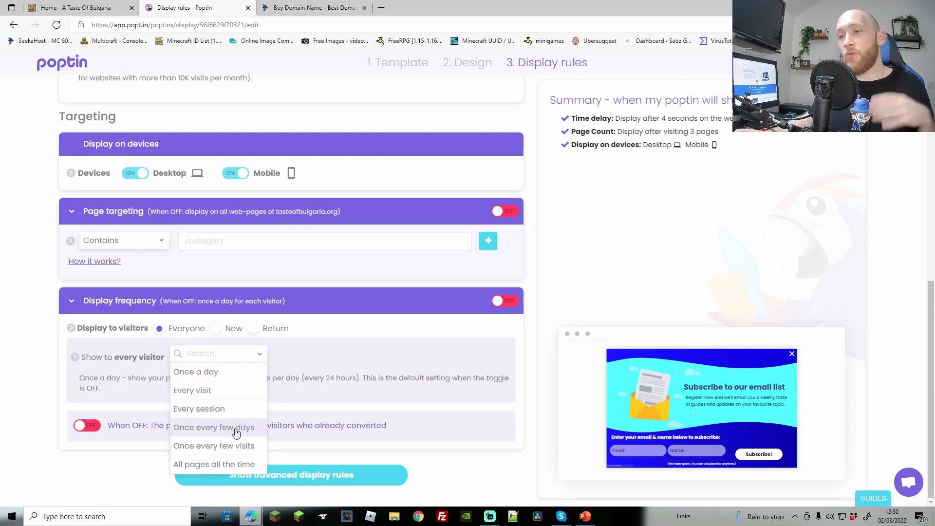
pyautogui.click(314, 333)
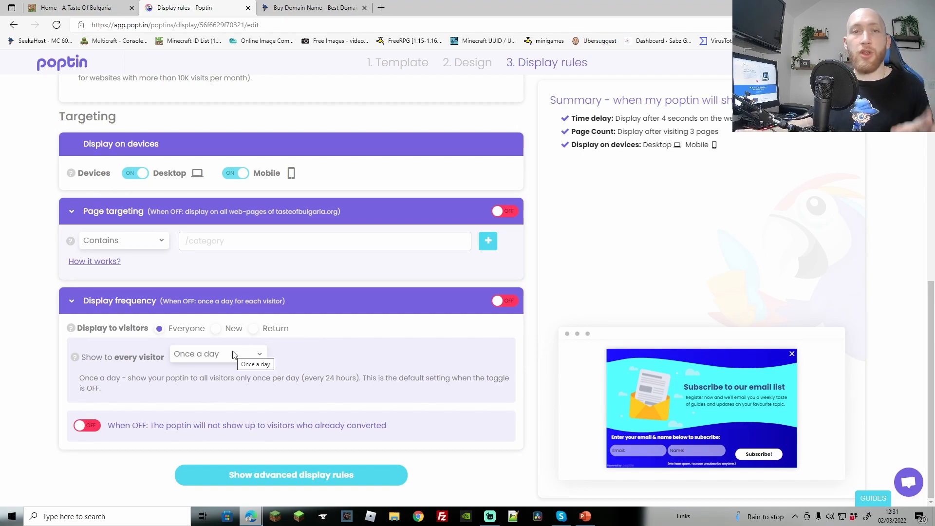
pyautogui.click(252, 360)
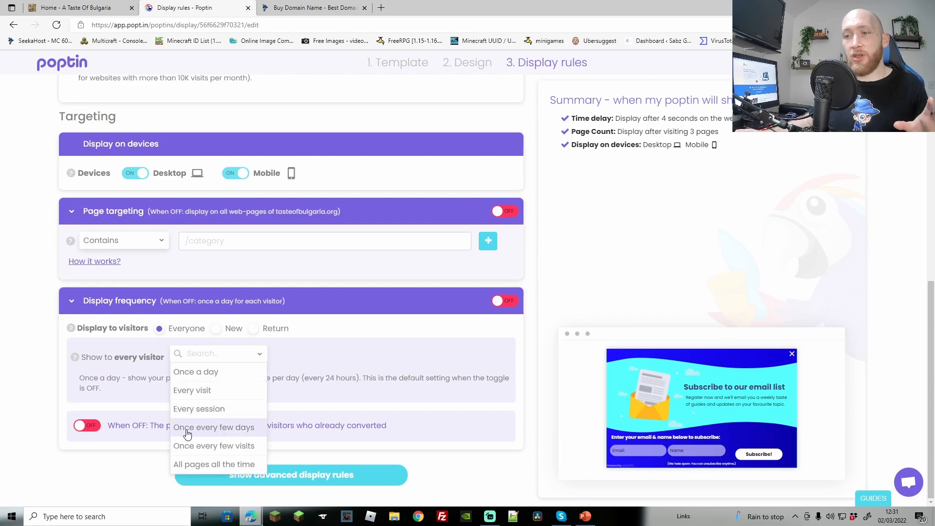
pyautogui.click(211, 429)
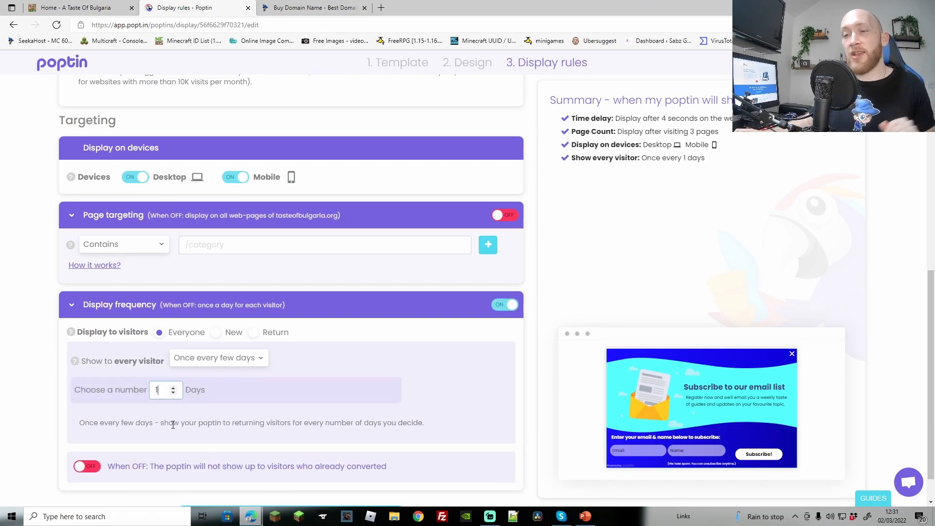
pyautogui.click(173, 387)
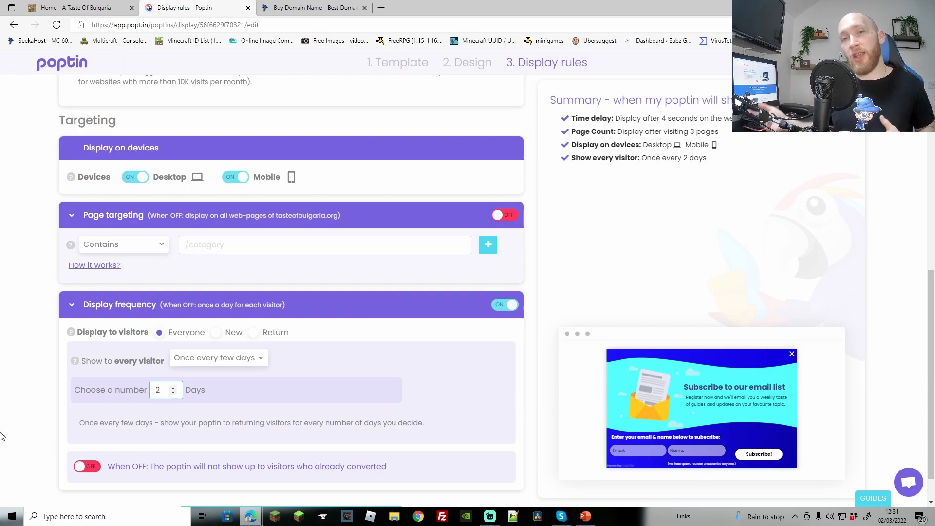
pyautogui.scroll(-1, 398, 390)
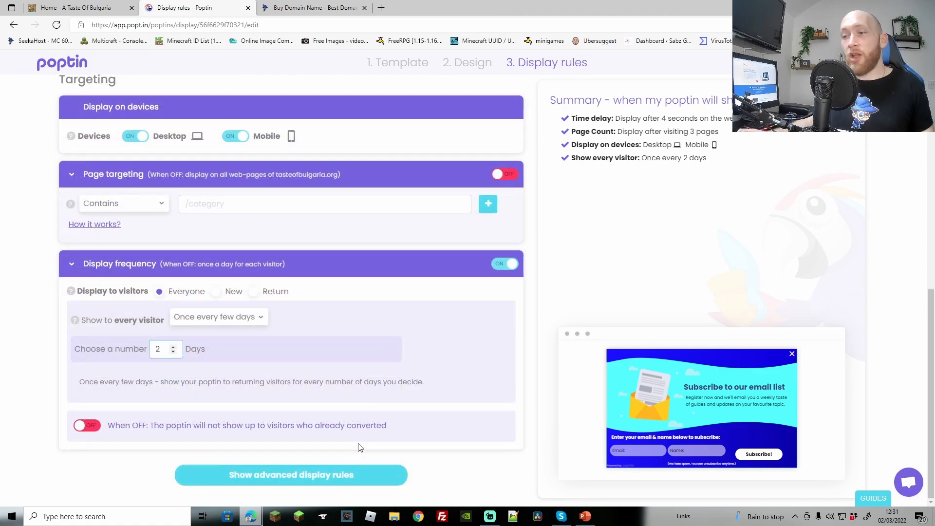
pyautogui.click(281, 477)
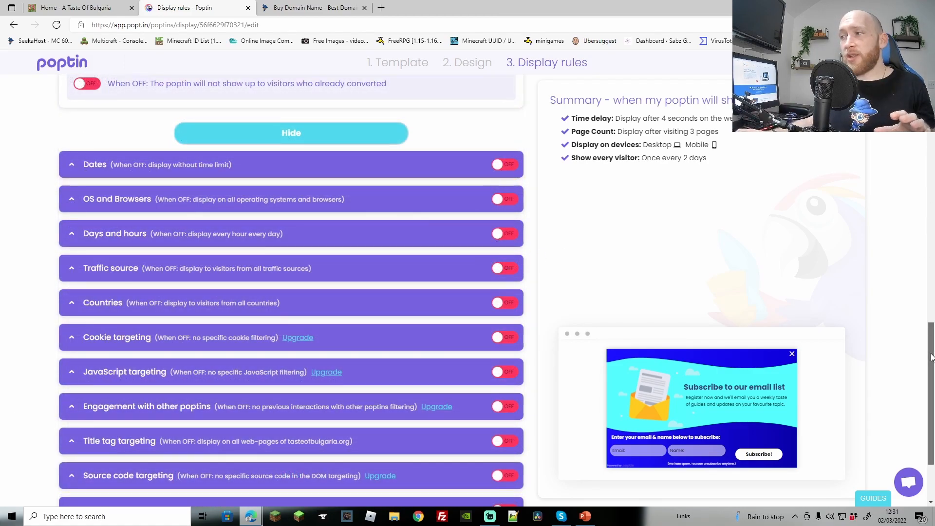
# Scroll through the advanced display rules to review them
pyautogui.moveTo(931, 357); pyautogui.dragTo(933, 400)
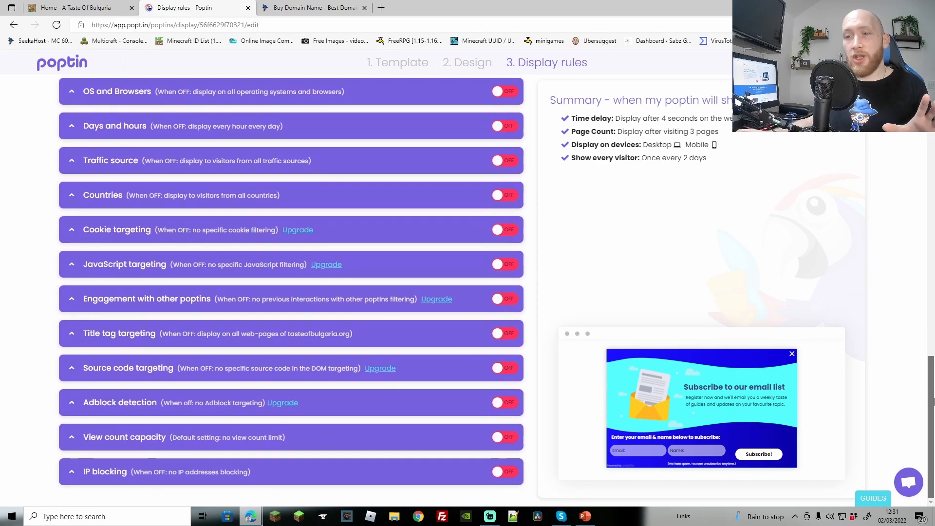
pyautogui.scroll(3, 932, 398)
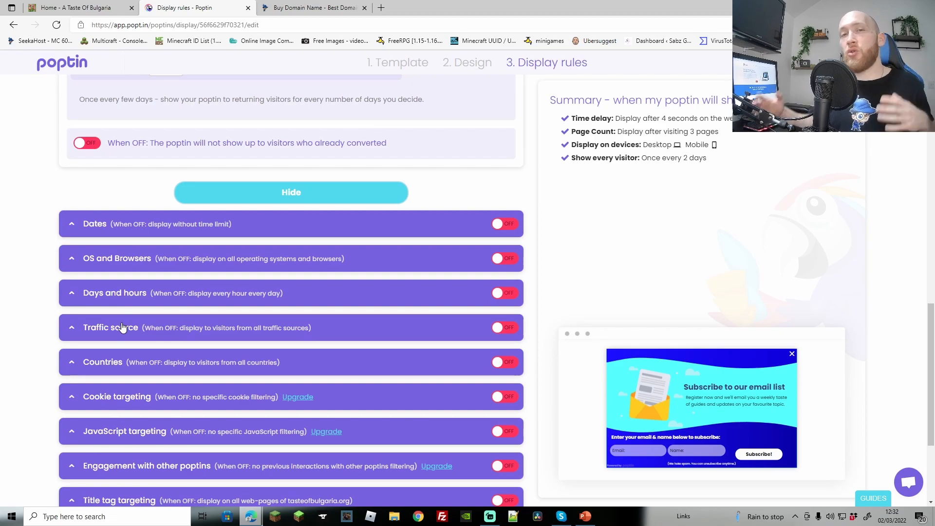
pyautogui.scroll(-3, 375, 282)
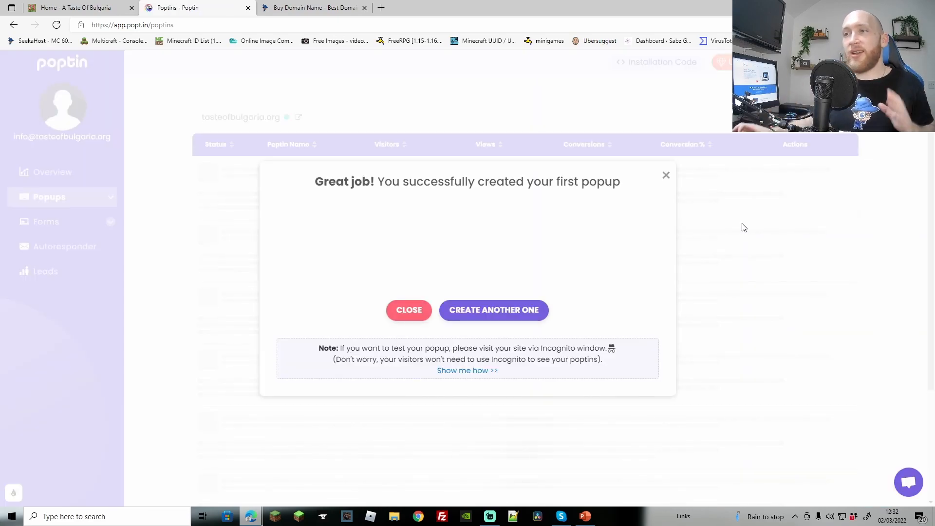
# Dismiss the Great job message and open the Overview dashboard with today's visitor and conversion stats
pyautogui.click(403, 311)
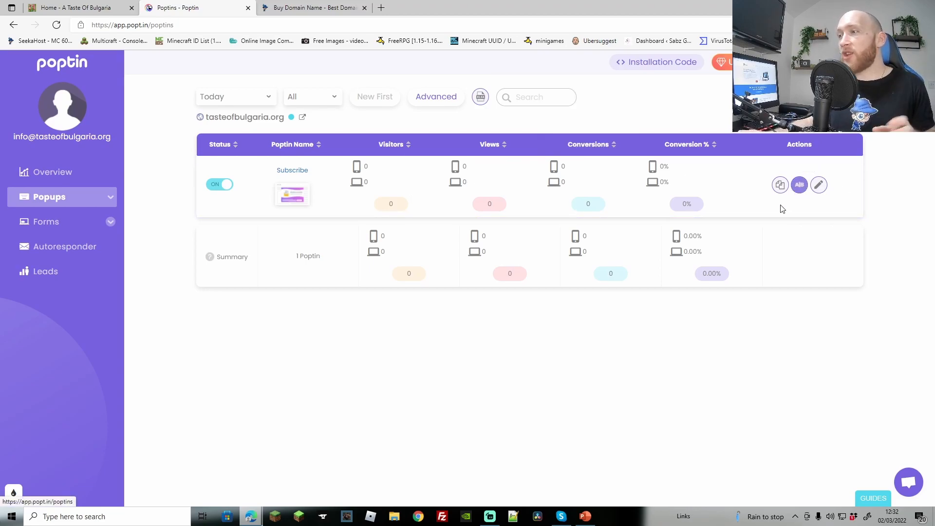
pyautogui.click(45, 174)
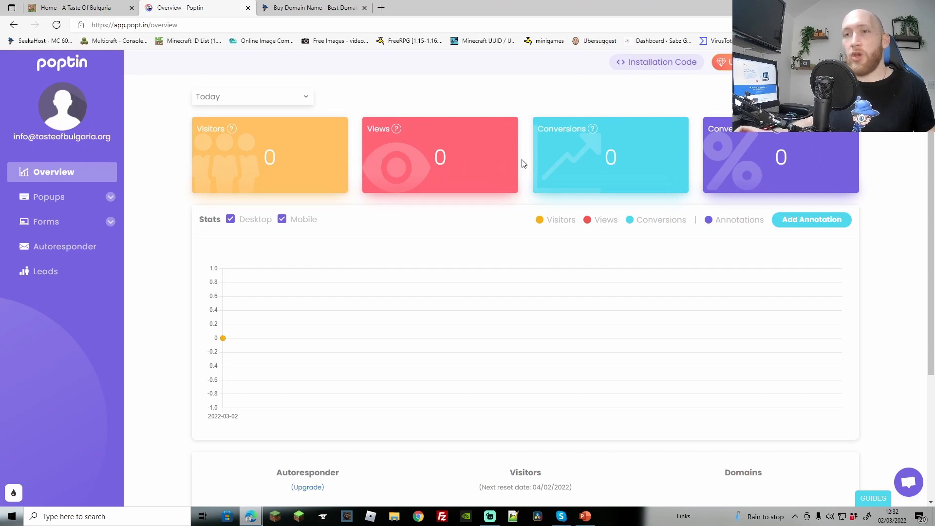
pyautogui.click(95, 13)
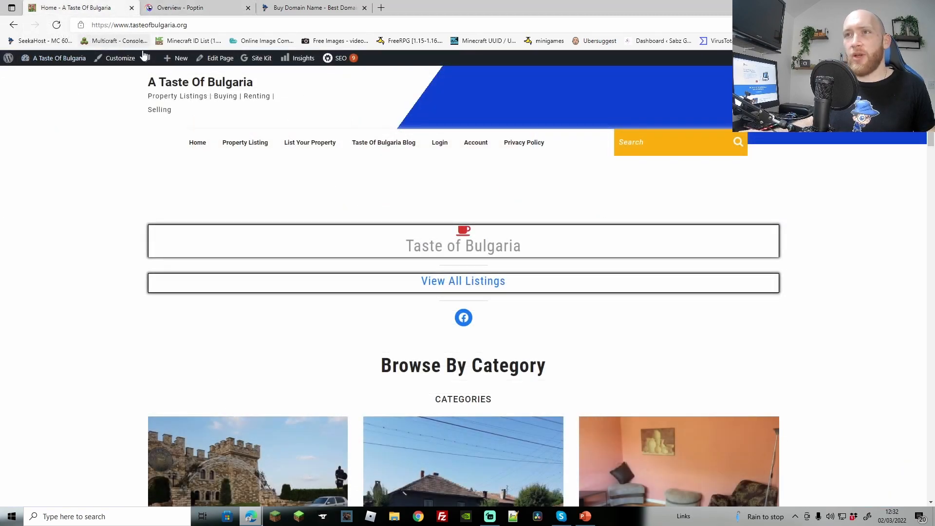
# Reload the A Taste Of Bulgaria homepage, subscribe through the live popup, and return to Poptin
pyautogui.click(162, 26)
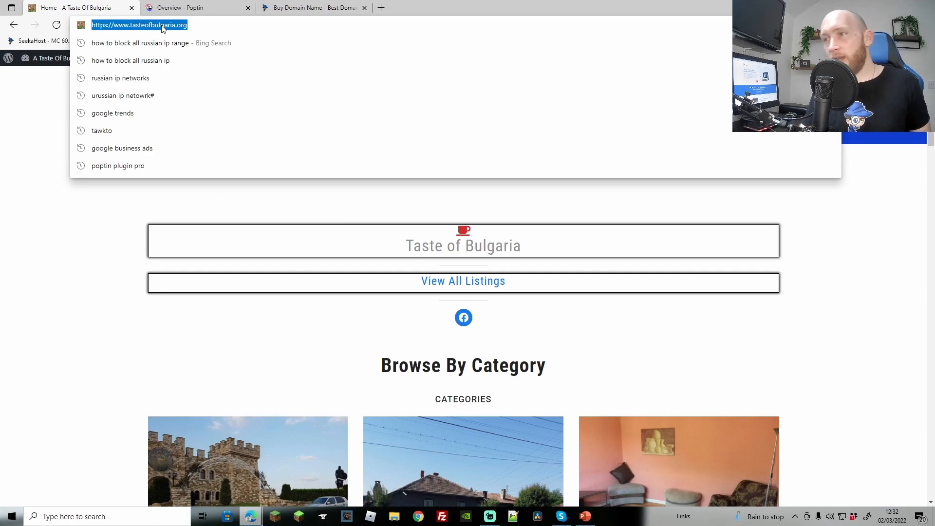
pyautogui.press('Return')
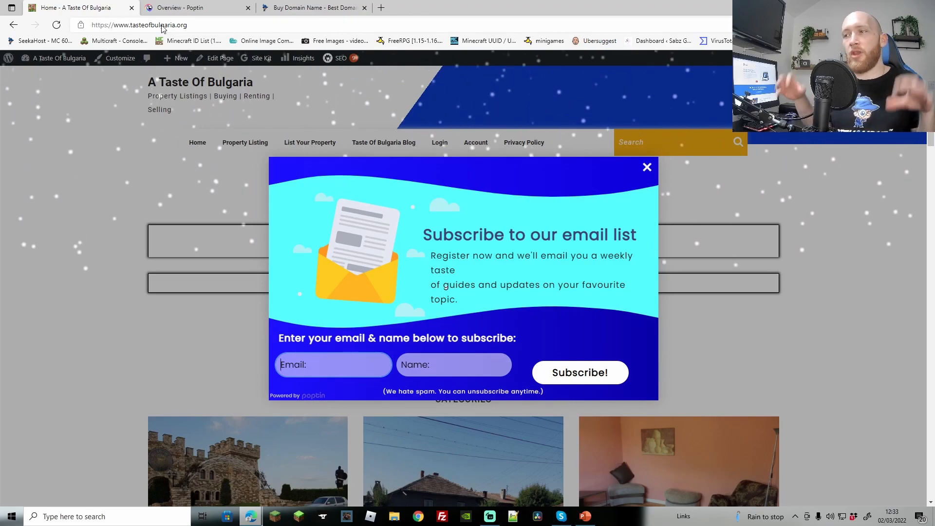
pyautogui.click(602, 378)
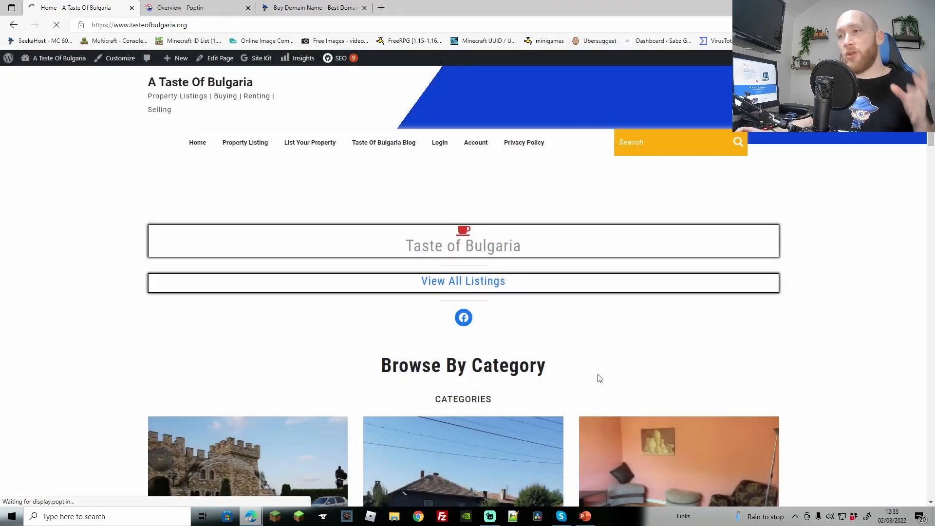
pyautogui.hotkey('ctrl', 'Tab')
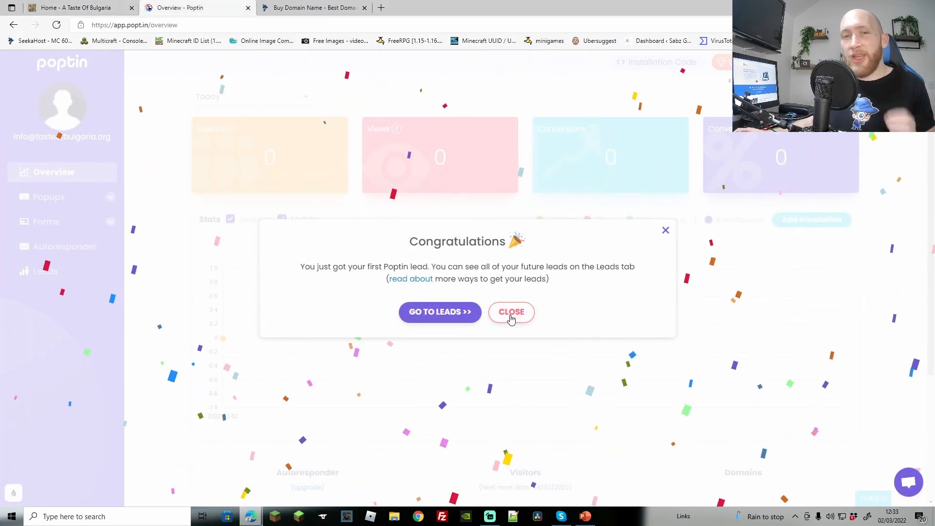
# Export the 2022-03-02 Subscribe lead as a conversions PDF, view it, then close it
pyautogui.click(454, 313)
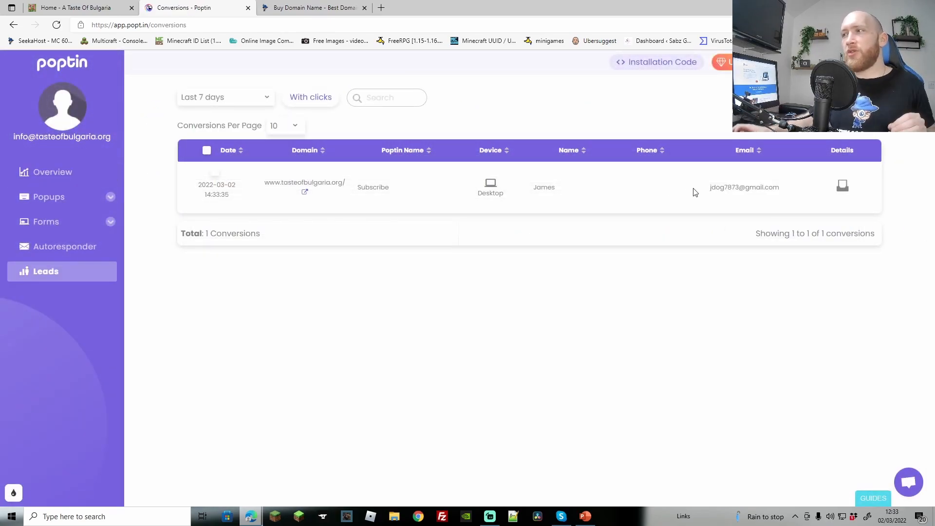
pyautogui.click(214, 171)
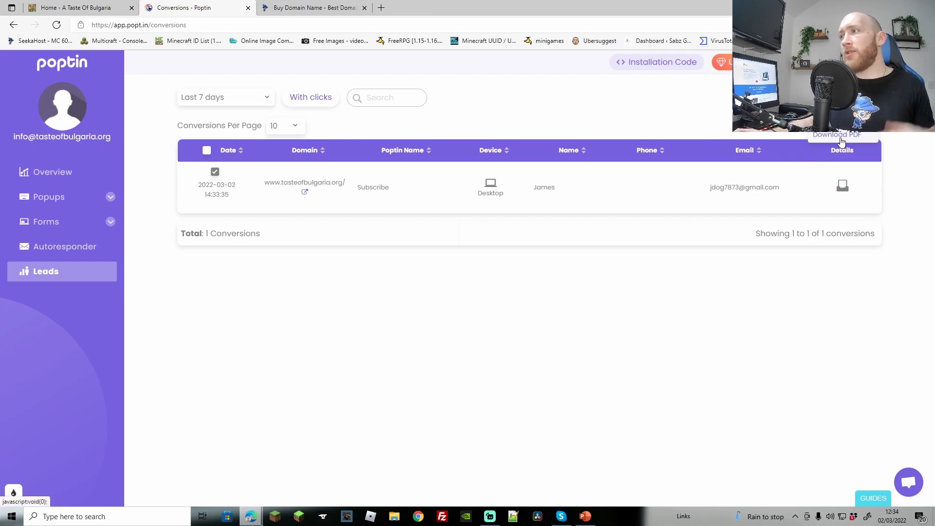
pyautogui.click(834, 135)
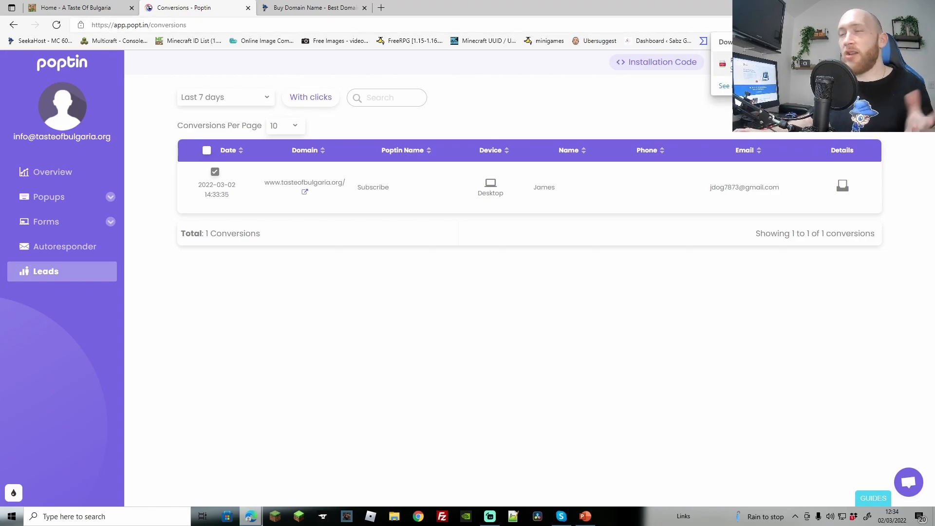
pyautogui.click(745, 69)
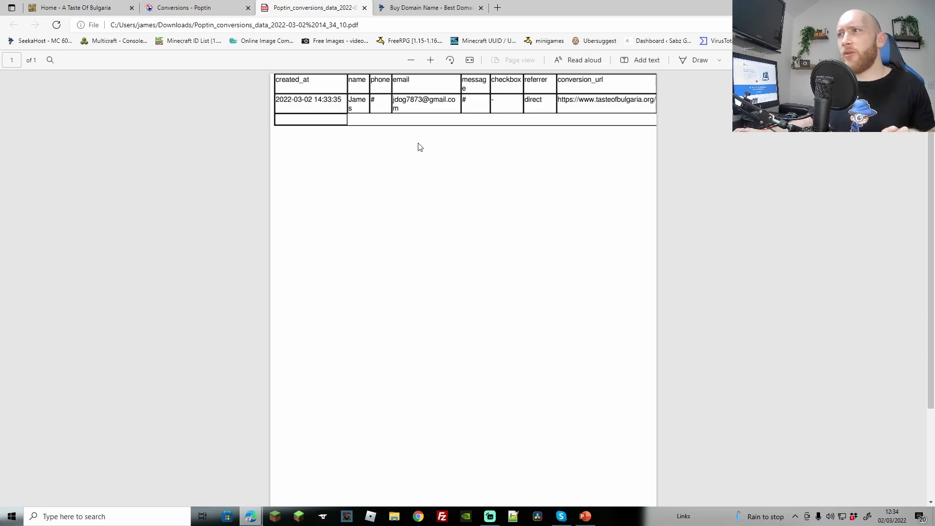
pyautogui.hotkey('ctrl', 'w')
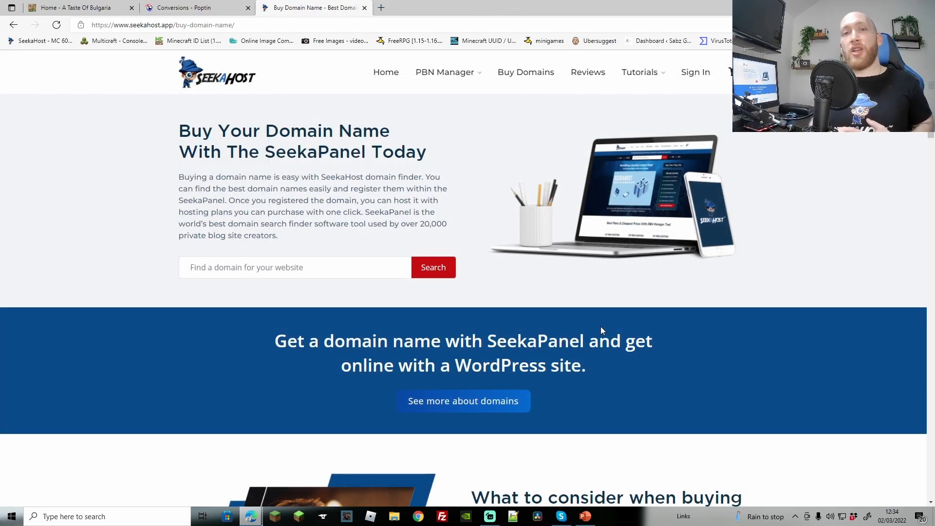